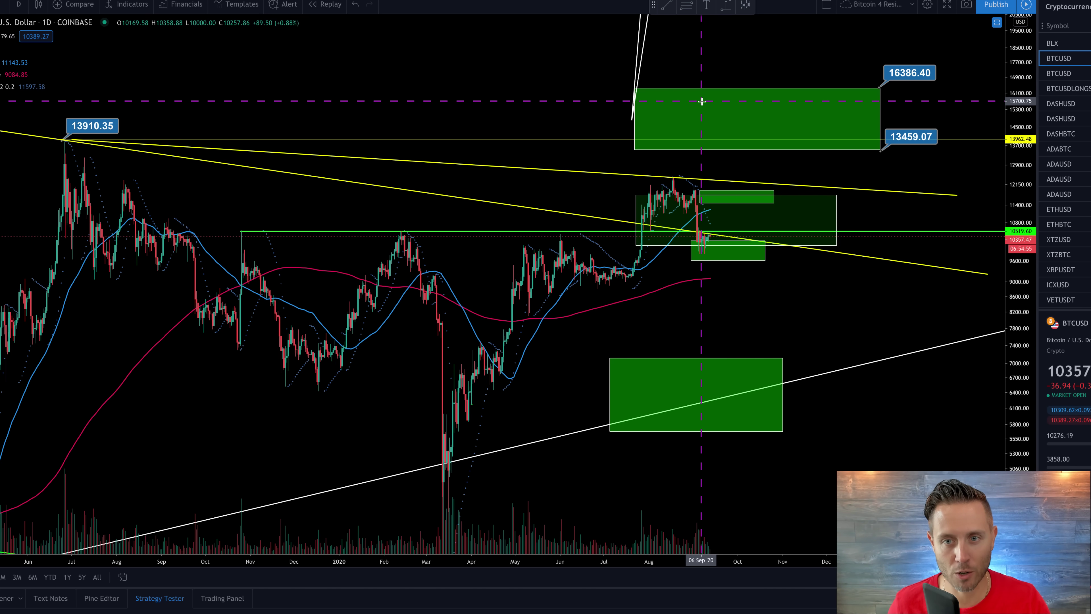
Circle the August–September 2020 price action freehand on the BTCUSD daily chart and delete the circle.
mouse_move(750, 186)
left_mouse_down()
mouse_move(662, 195)
mouse_move(764, 192)
mouse_move(714, 178)
left_mouse_up()
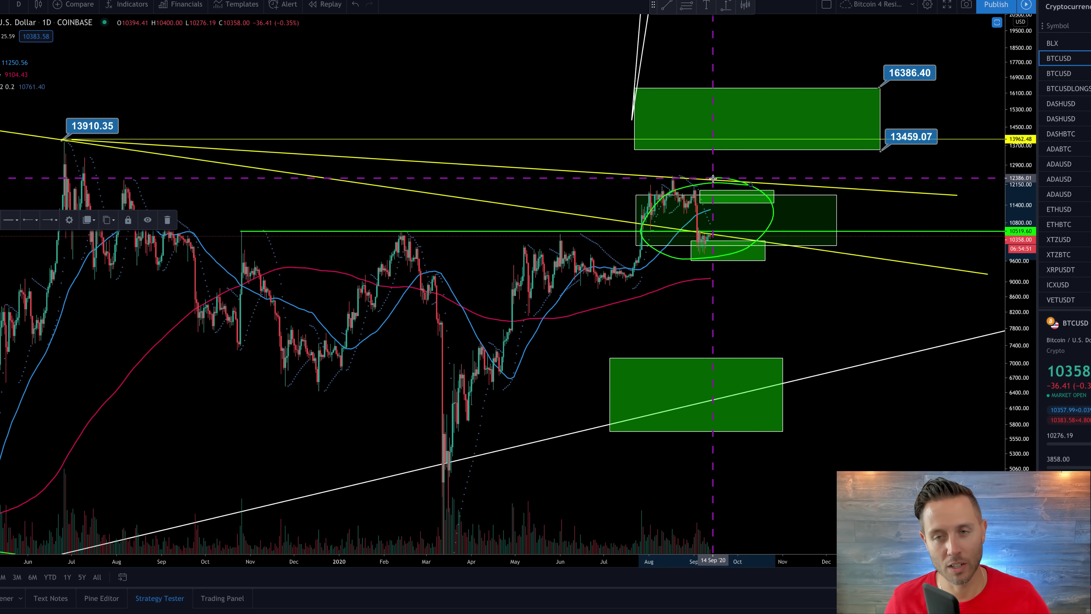
key("Delete")
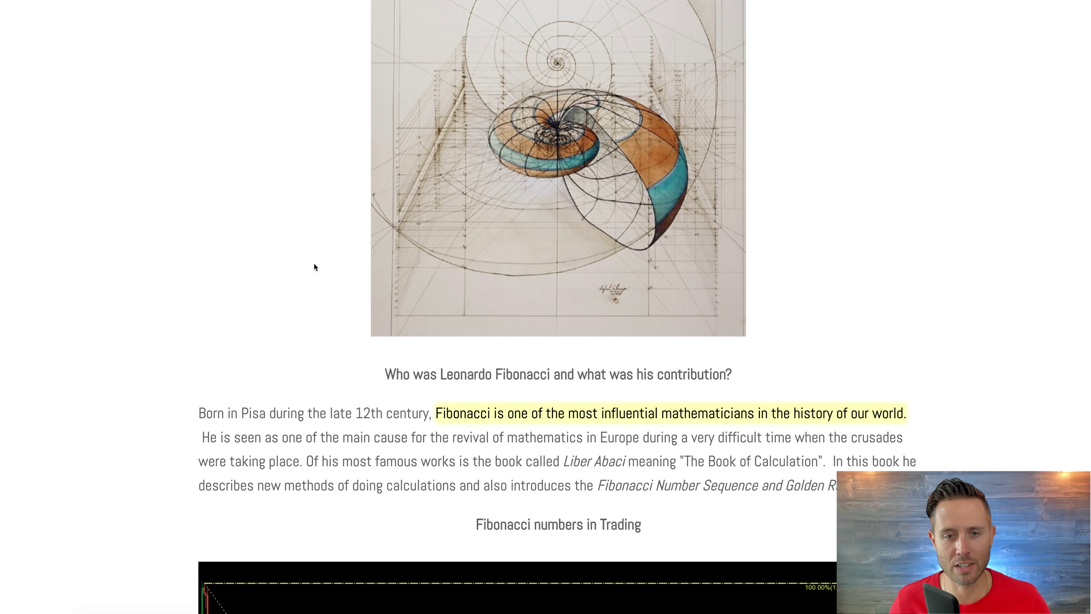
Read the Fibonacci article's sections on Leonardo Fibonacci's contribution and the use of Fibonacci levels in trading.
scroll(314, 264, "down", 5)
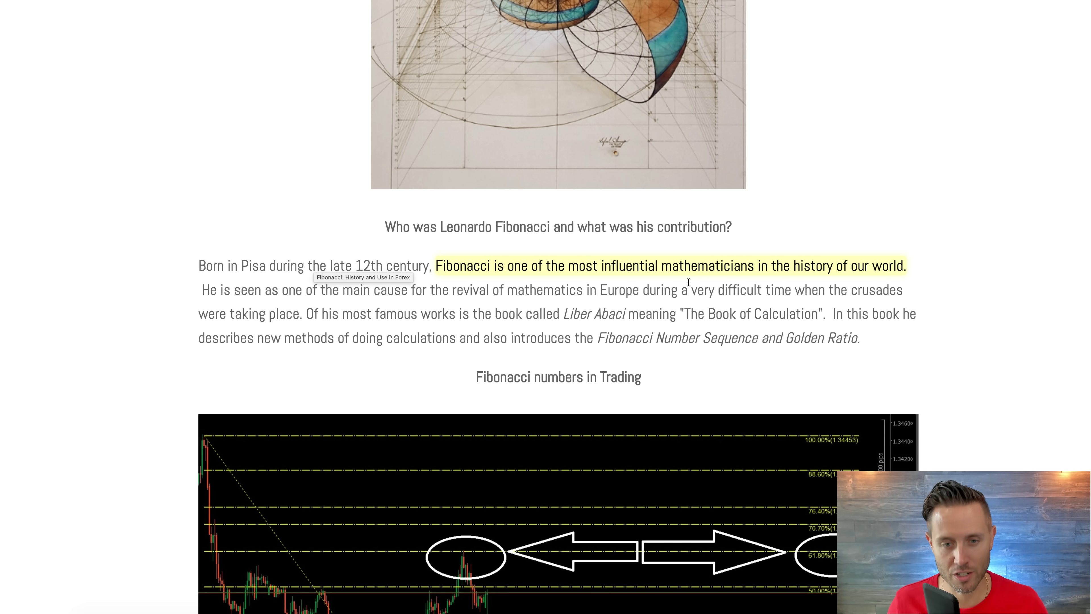
scroll(688, 282, "down", 15)
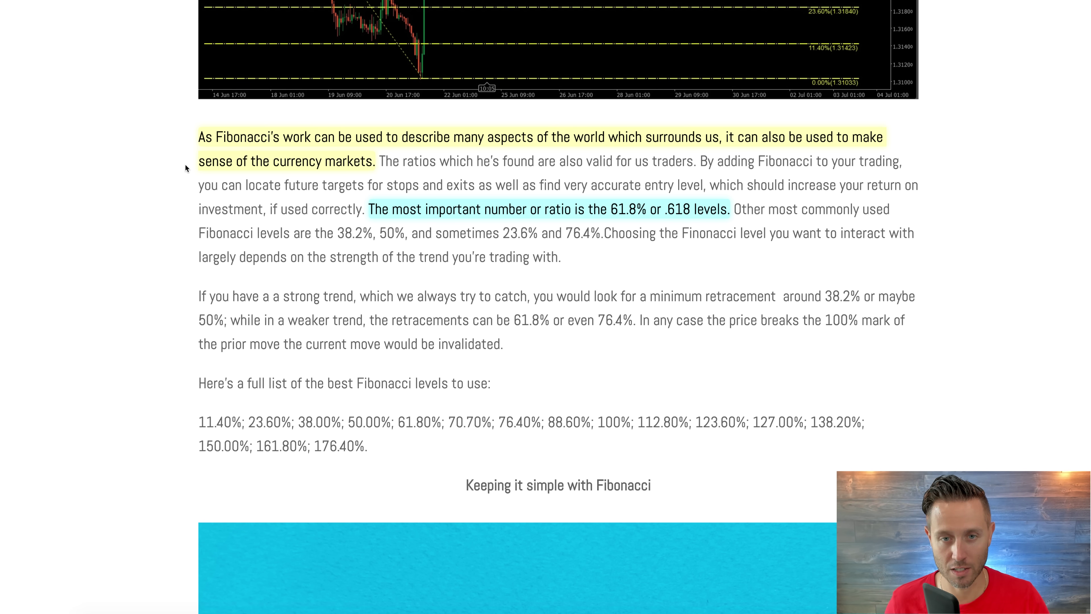
scroll(186, 164, "up", 15)
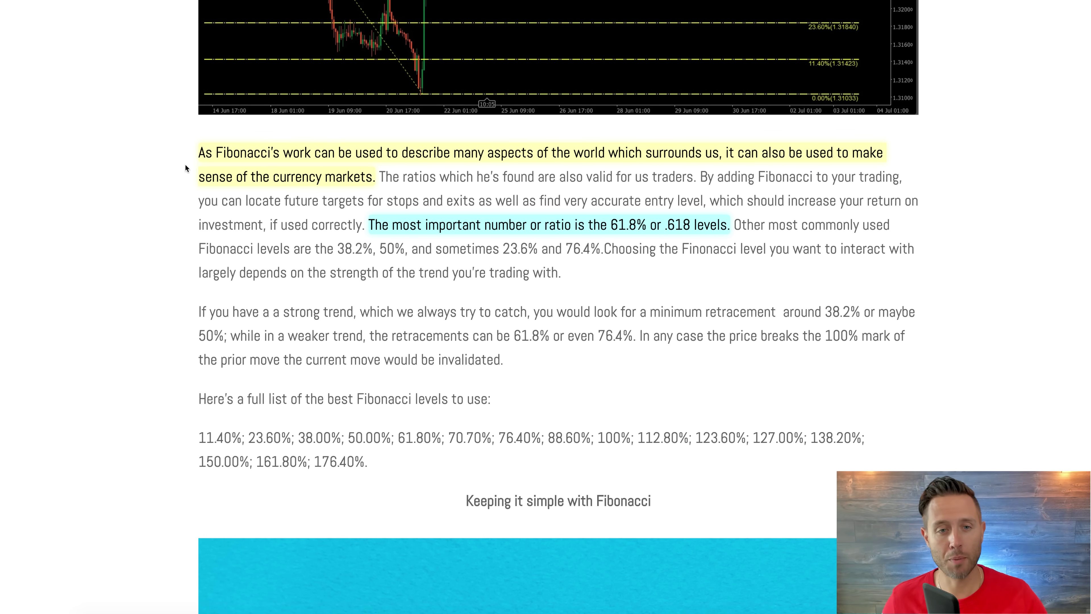
scroll(471, 231, "up", 5)
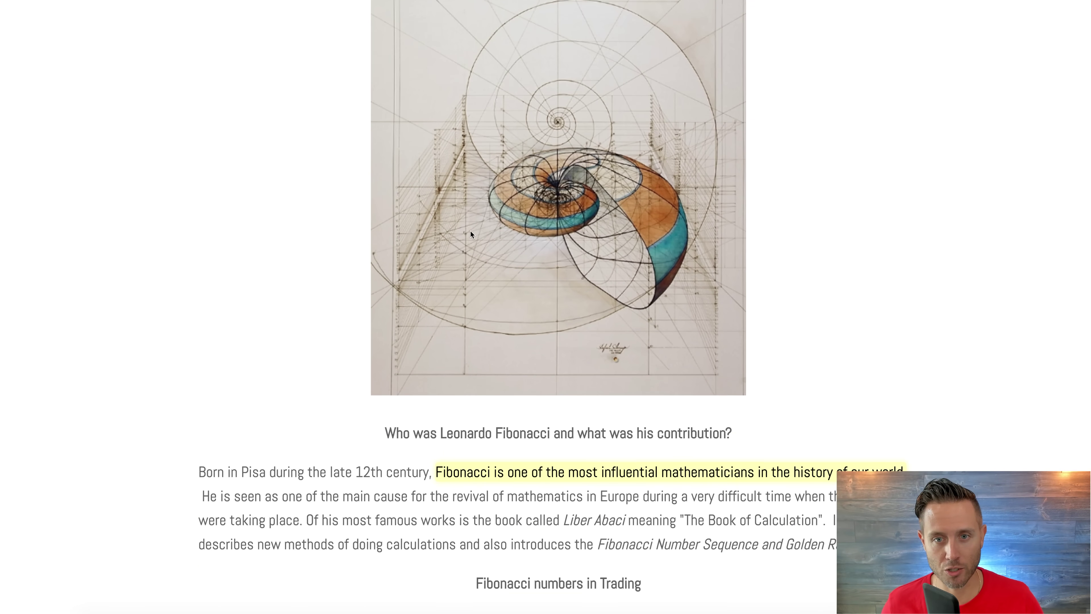
scroll(470, 231, "up", 3)
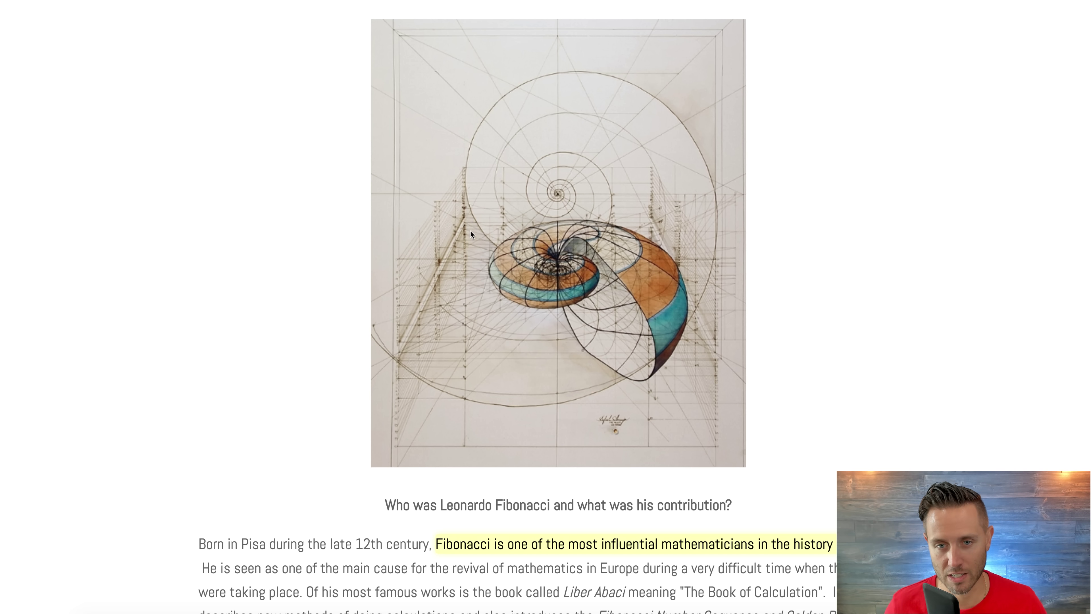
scroll(470, 231, "down", 15)
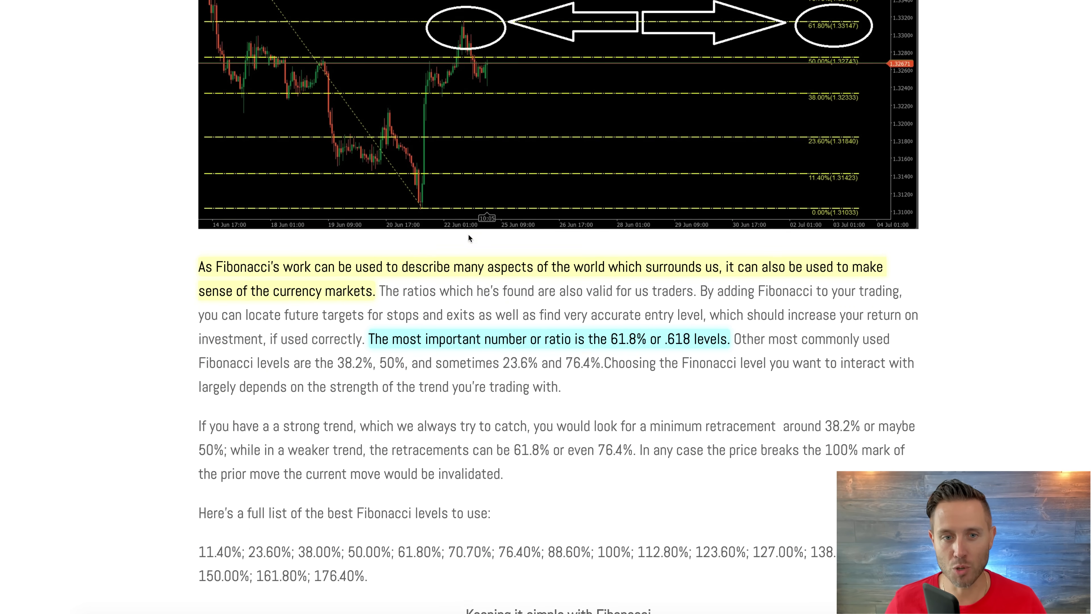
scroll(469, 235, "down", 1)
scroll(412, 367, "down", 1)
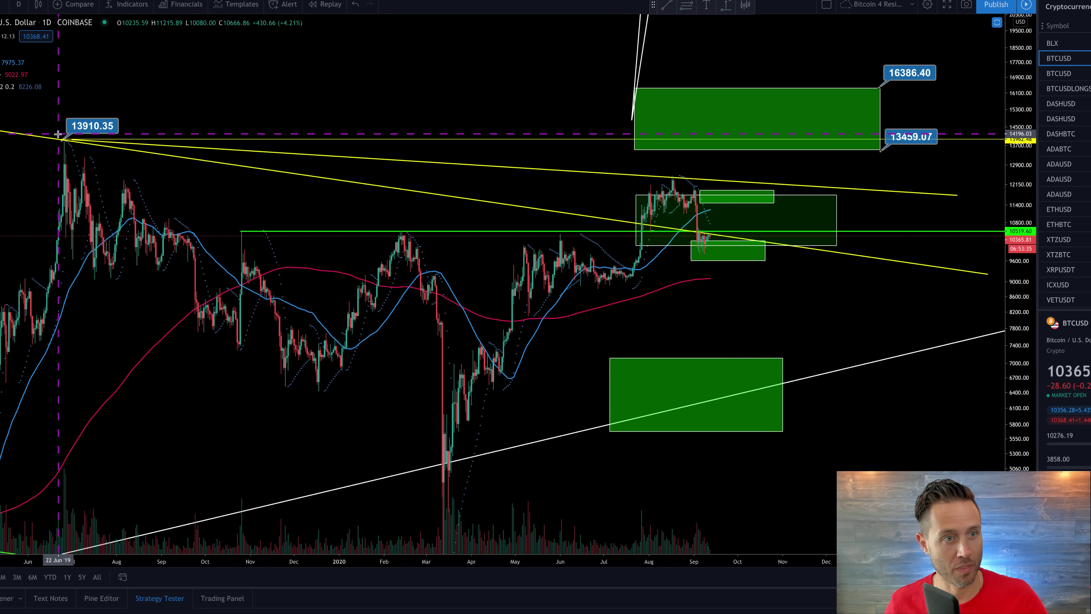
Circle the mid-2019 peak near the 13910.35 label freehand on the BTCUSD chart and delete the circle.
left_click_drag(54, 128, 51, 135)
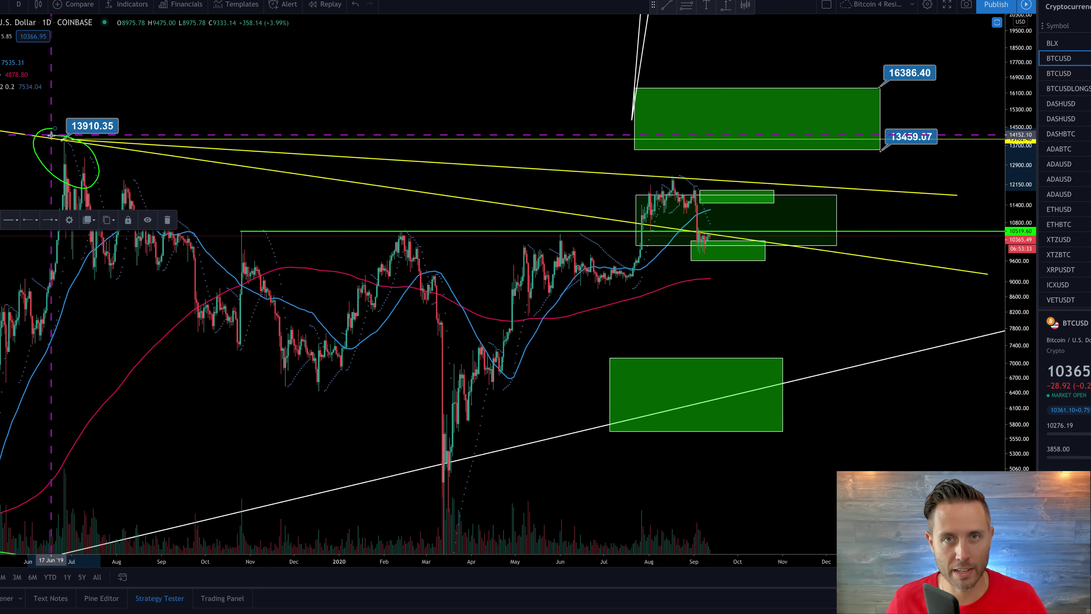
left_click(167, 220)
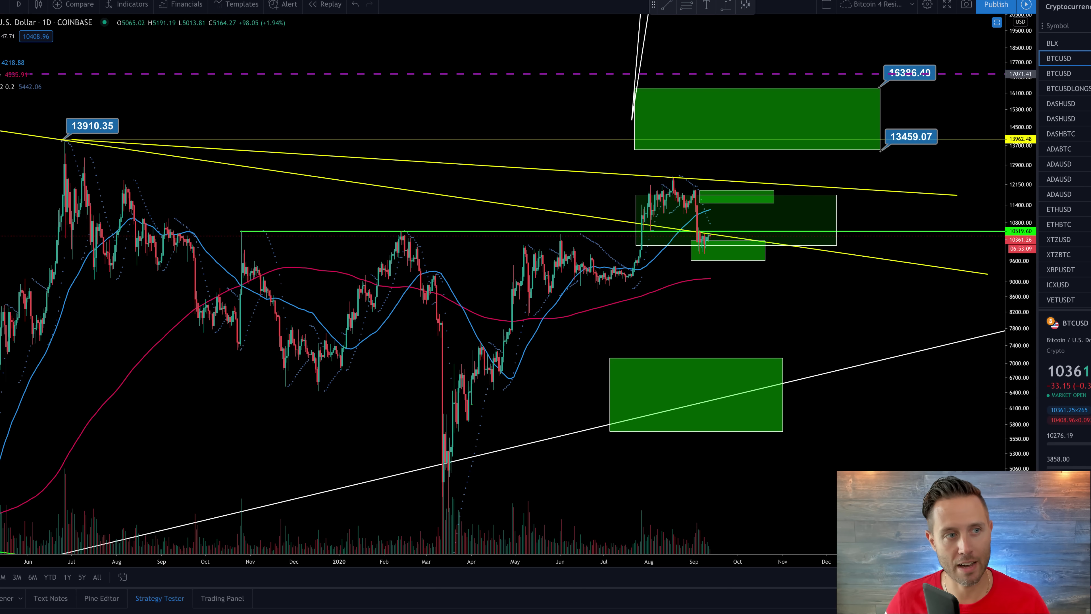
Circle the upper 13459.07–16386.40 zone and the lowest green zone freehand, deleting each circle.
left_click(1, 60)
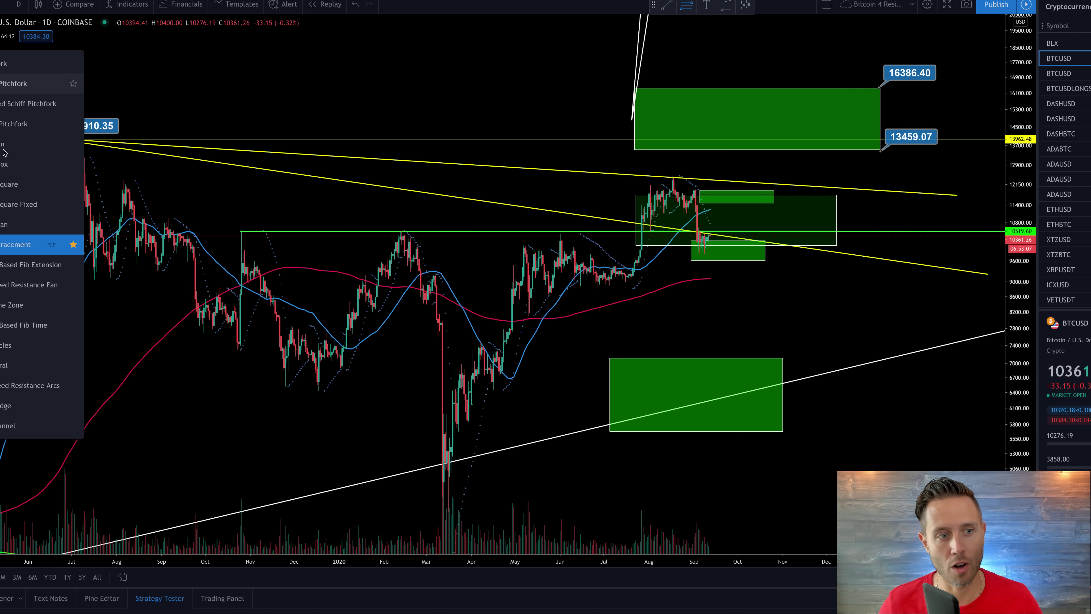
left_click(15, 245)
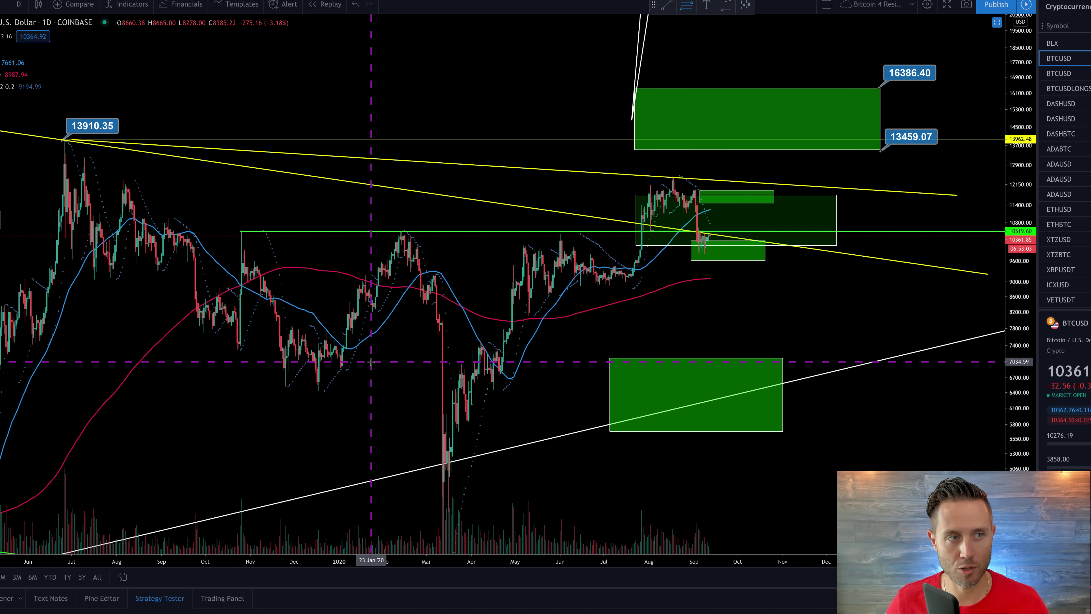
scroll(378, 354, "down", 1)
left_click(1, 81)
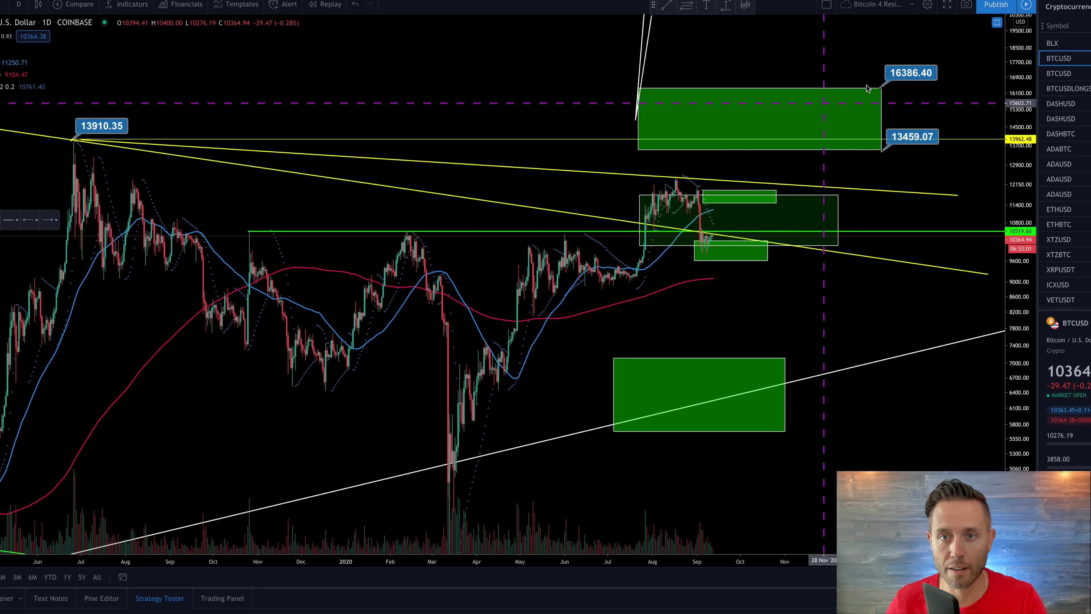
mouse_move(861, 79)
left_mouse_down()
mouse_move(658, 34)
mouse_move(921, 156)
mouse_move(782, 65)
left_mouse_up()
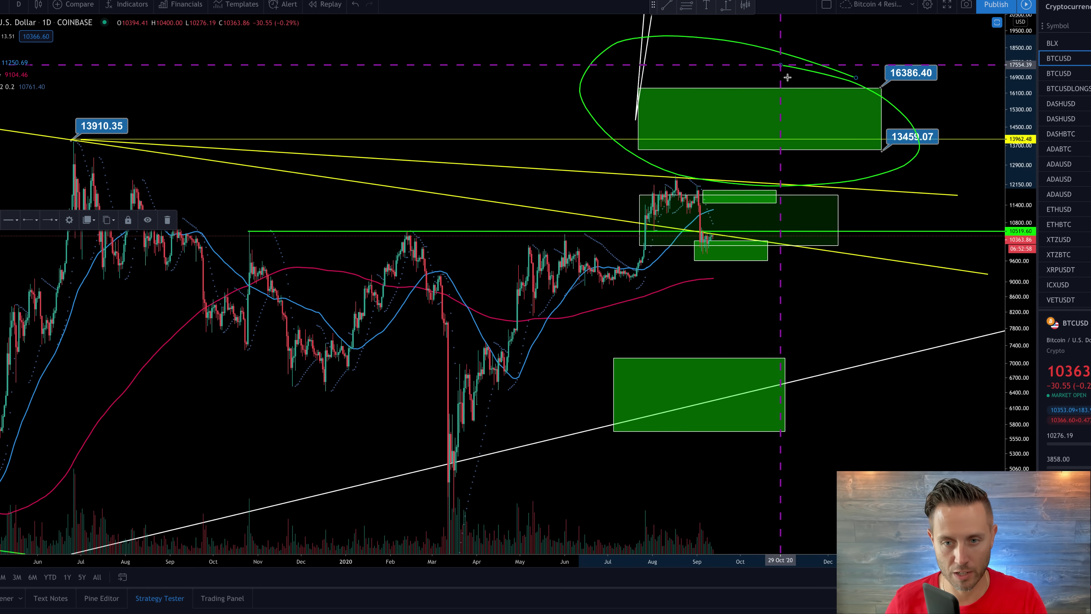
key("Delete")
mouse_move(753, 318)
left_mouse_down()
mouse_move(648, 463)
mouse_move(803, 322)
mouse_move(706, 324)
mouse_move(707, 468)
mouse_move(726, 312)
mouse_move(599, 390)
left_mouse_up()
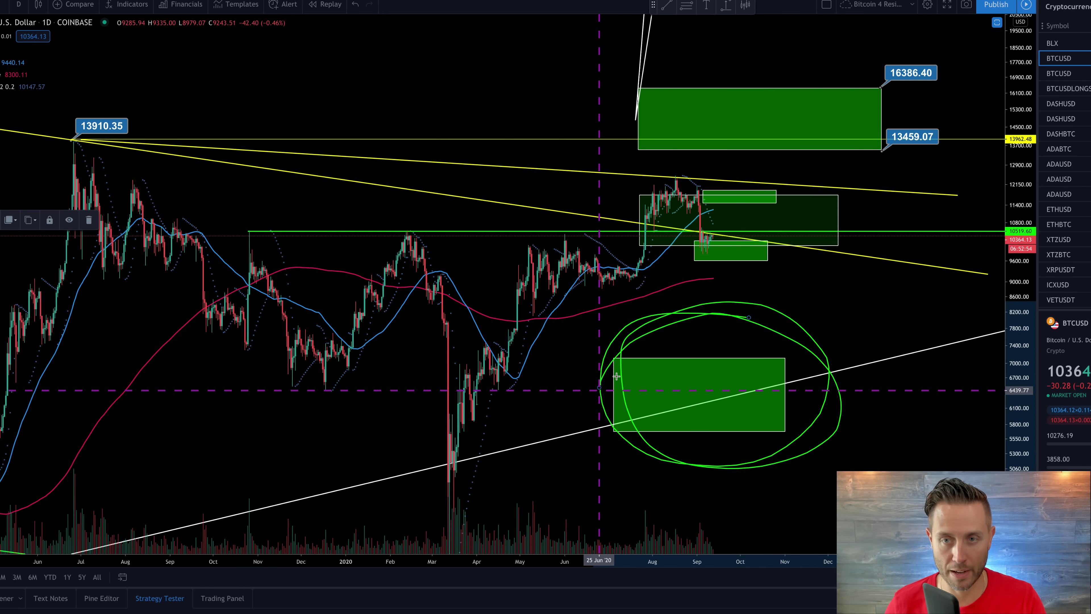
key("Delete")
mouse_move(795, 73)
left_mouse_down()
mouse_move(713, 45)
mouse_move(857, 176)
mouse_move(726, 43)
left_mouse_up()
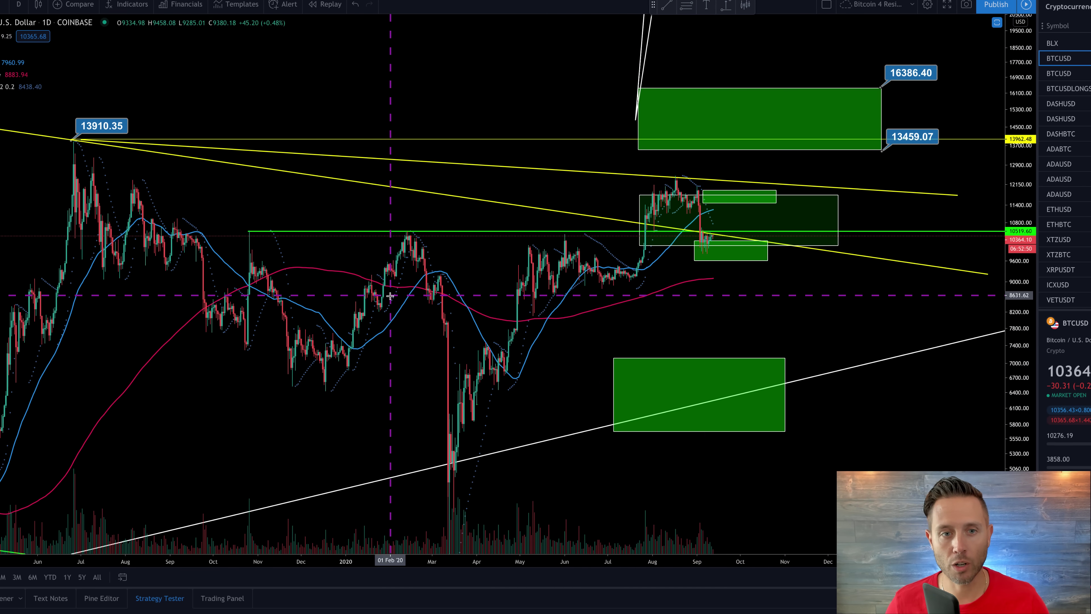
Draw a Fibonacci retracement from the late-2017 peak at about 20059 down to the December 2018 low at about 3089, and delete it.
scroll(390, 296, "down", 7)
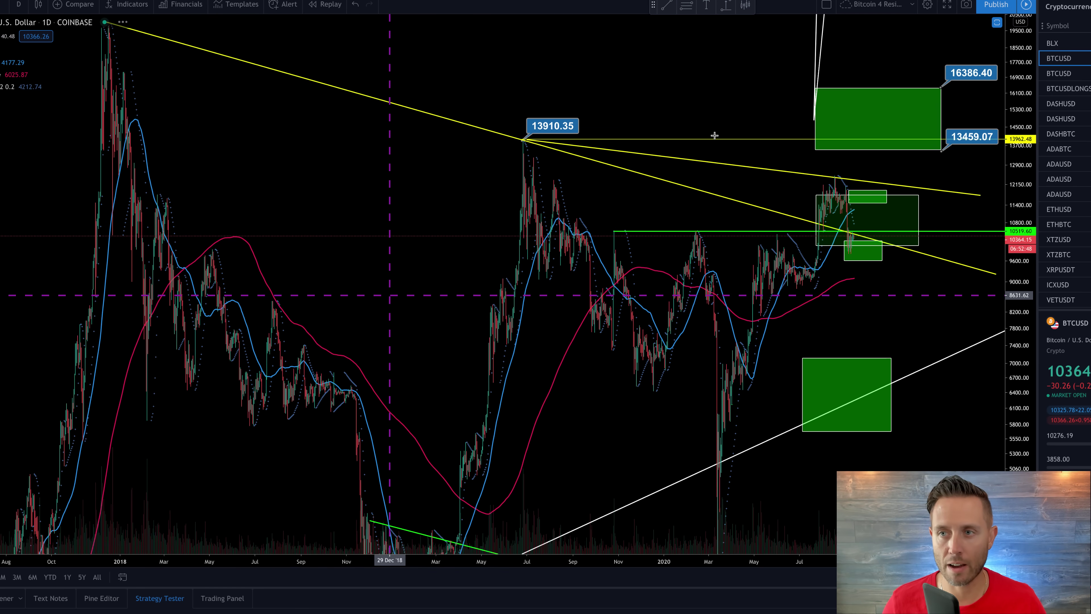
scroll(389, 295, "down", 3)
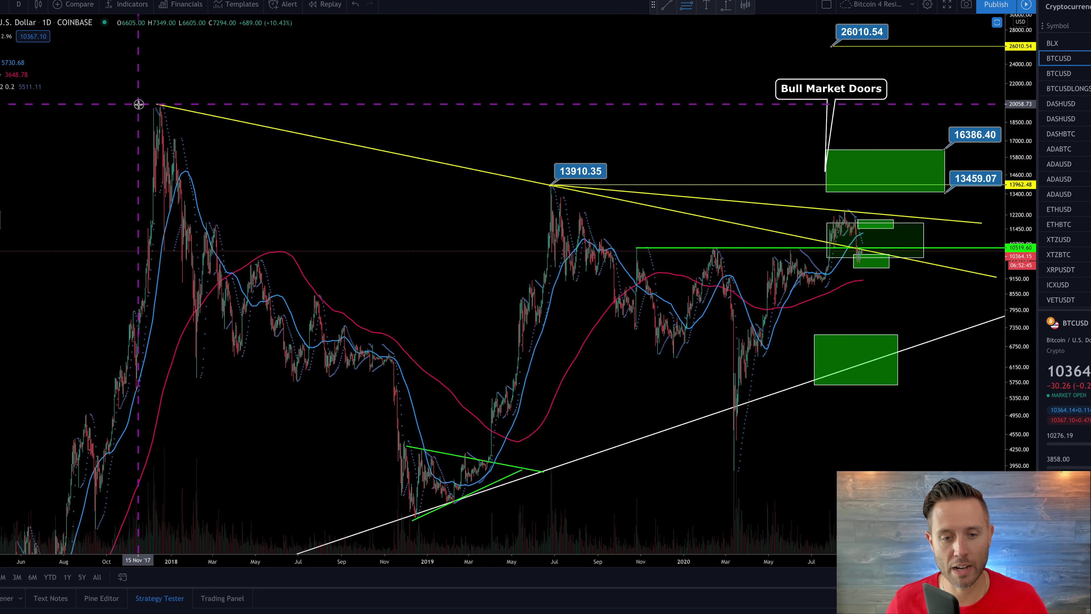
mouse_move(138, 104)
left_mouse_down()
mouse_move(207, 117)
mouse_move(796, 454)
mouse_move(868, 520)
left_mouse_up()
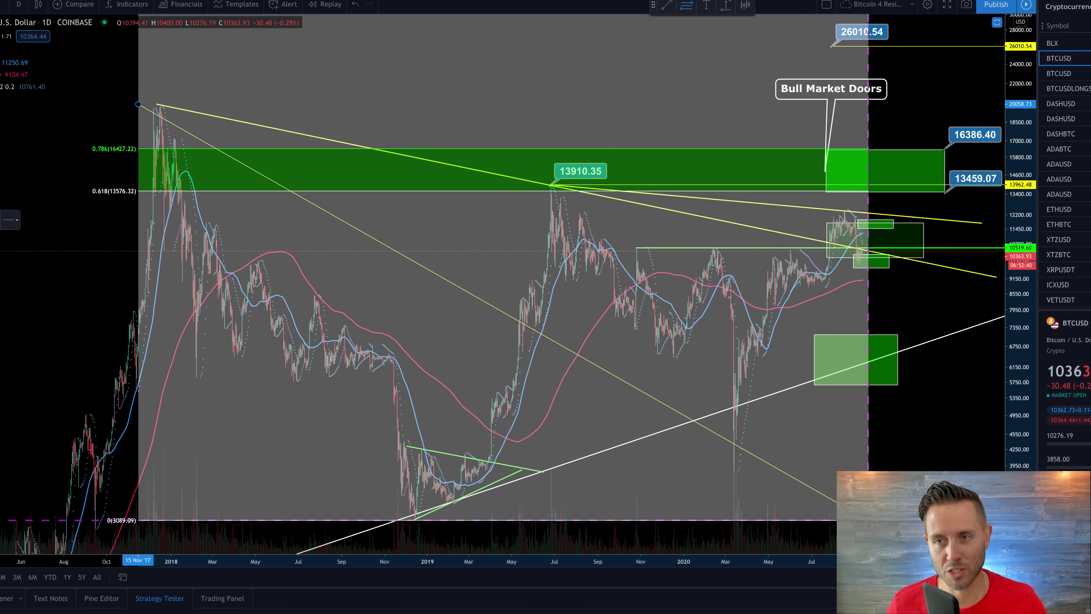
left_click(868, 520)
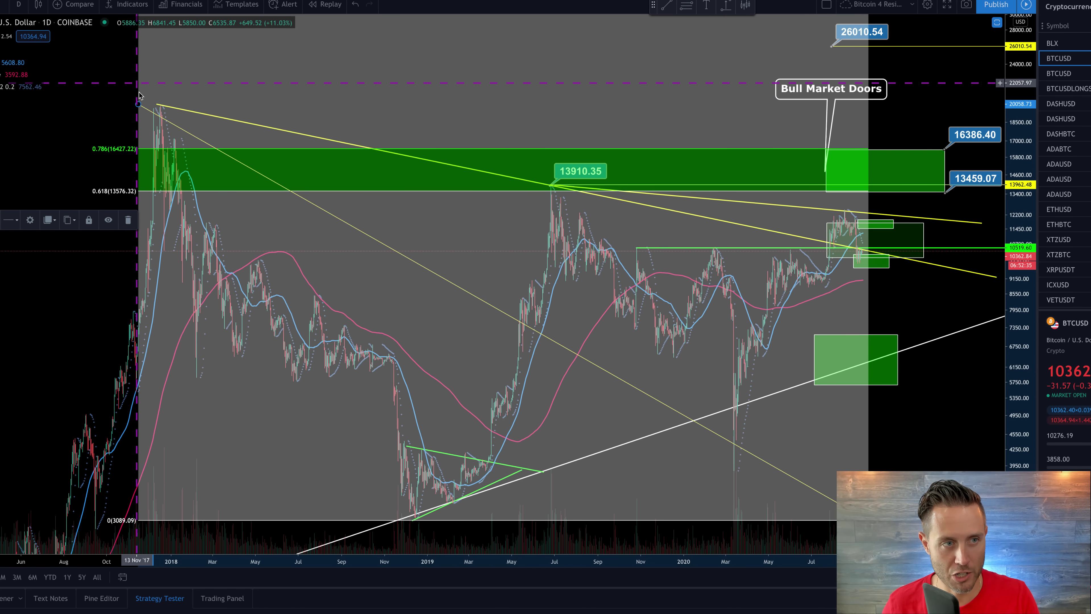
key("Delete")
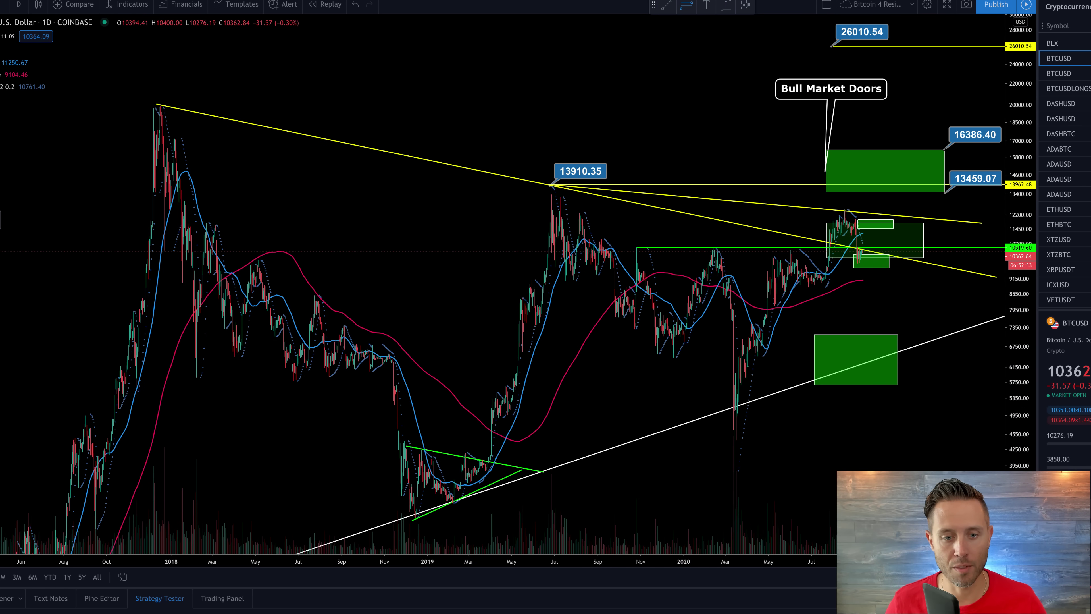
Outline the lowest green zone freehand against a temporary Fibonacci retracement from the December 2018 low to about 13904.
left_click(409, 519)
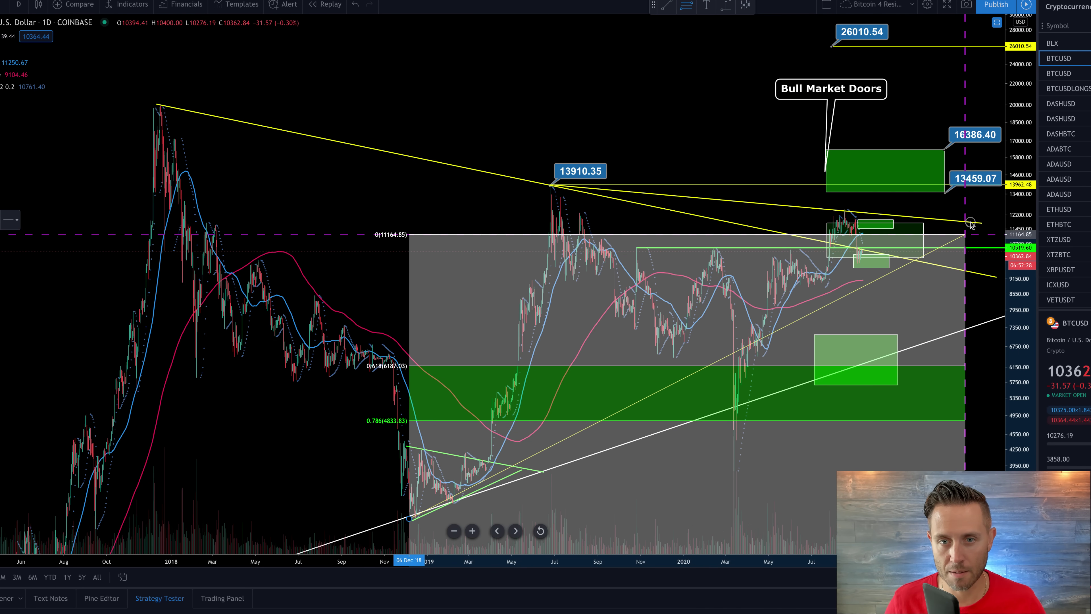
left_click(957, 185)
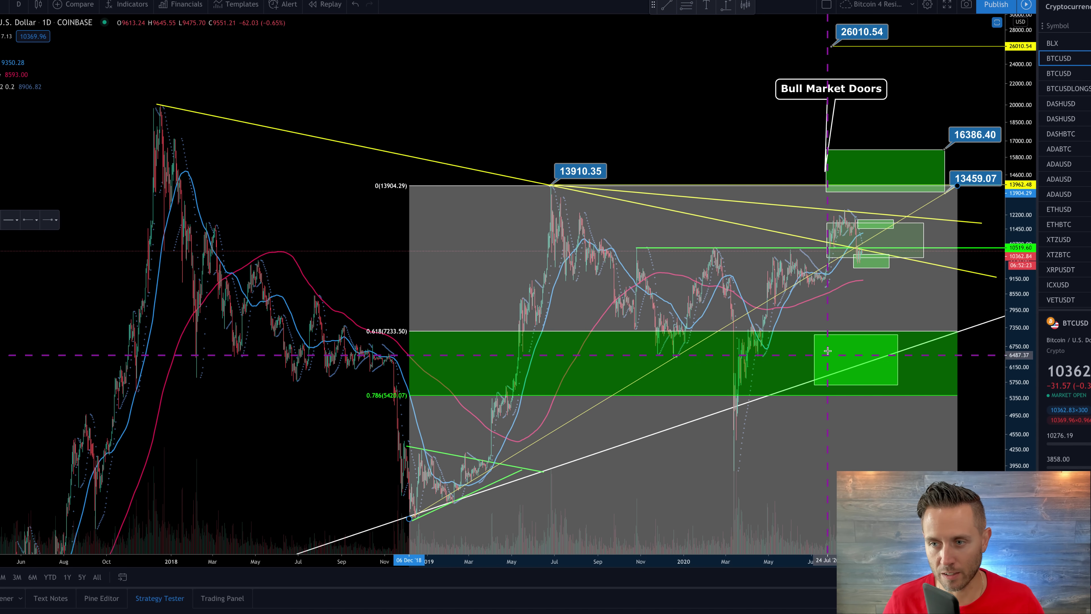
mouse_move(807, 331)
left_mouse_down()
mouse_move(855, 329)
mouse_move(910, 359)
mouse_move(903, 396)
mouse_move(801, 390)
left_mouse_up()
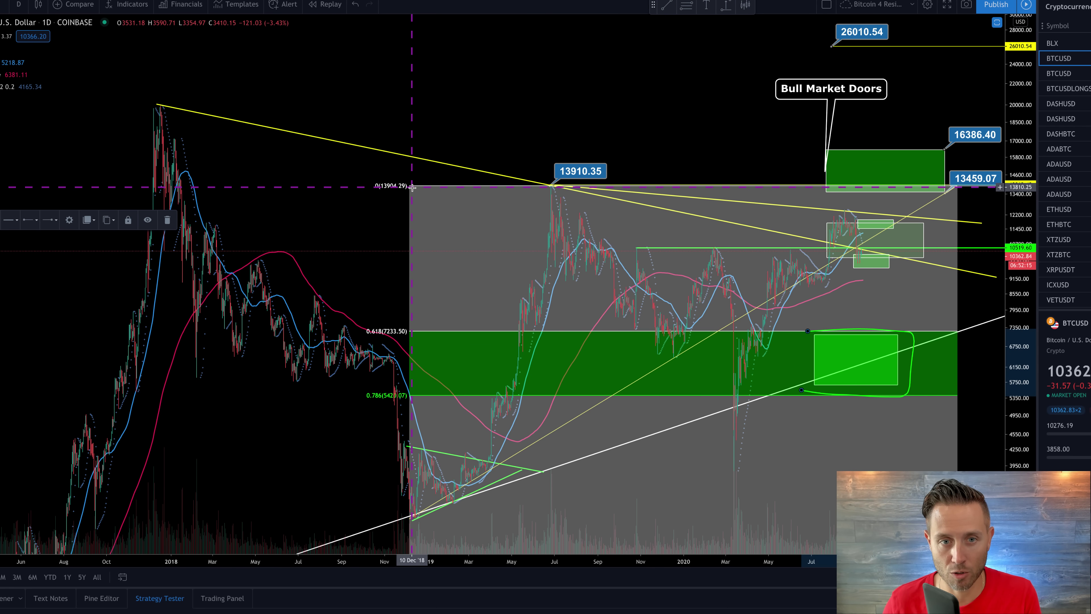
key("Delete")
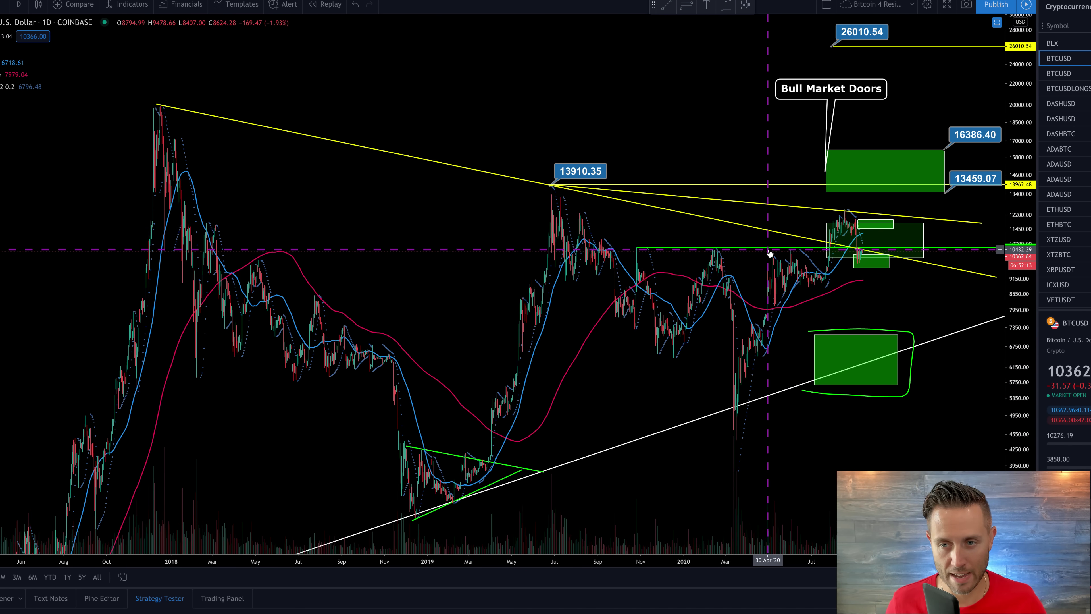
Try marking the August 2020 peak and the drop below it freehand, and delete the marks.
scroll(769, 254, "up", 5)
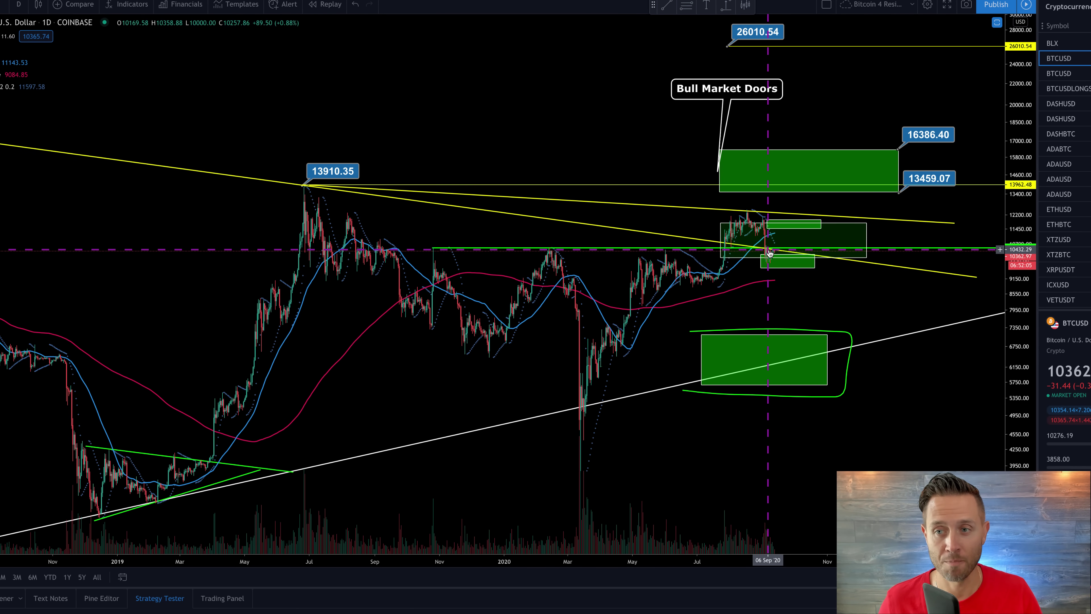
scroll(770, 253, "up", 4)
scroll(770, 253, "up", 1)
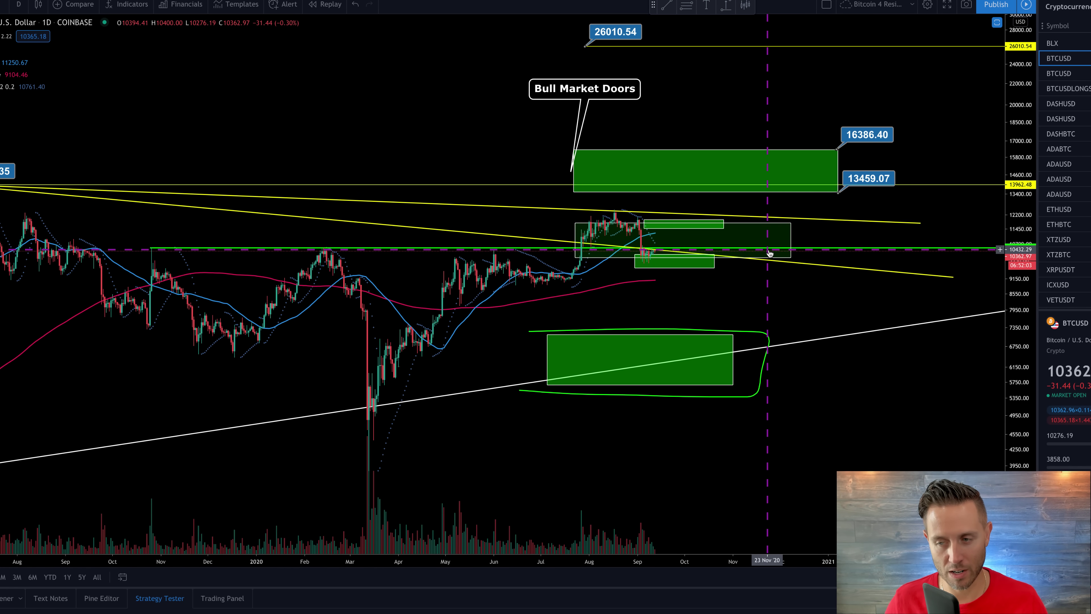
left_click_drag(1019, 490, 1011, 286)
left_click_drag(925, 304, 920, 354)
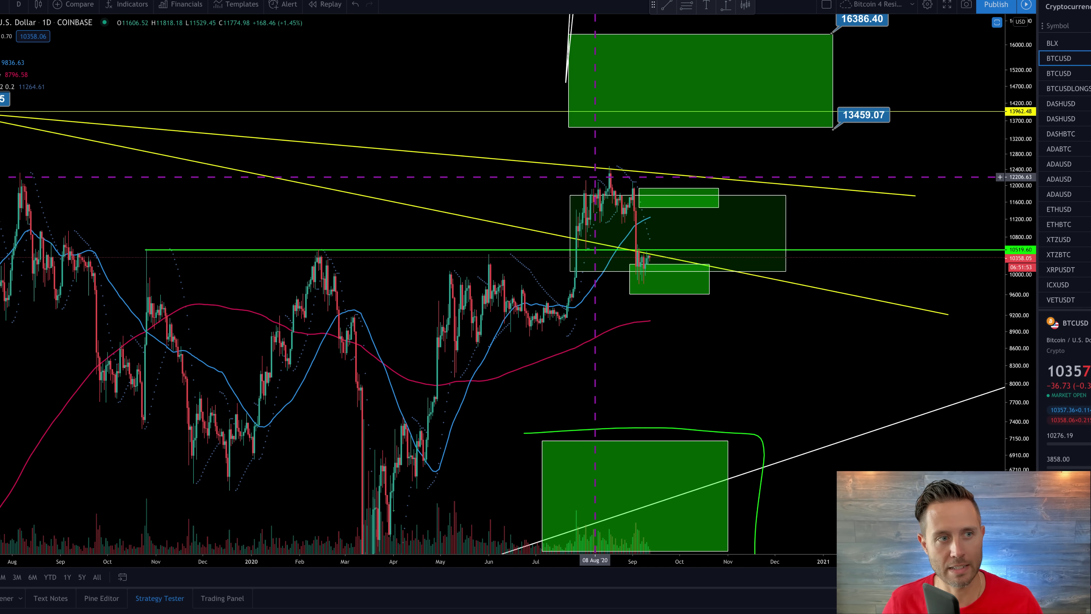
left_click(1, 62)
left_click(6, 66)
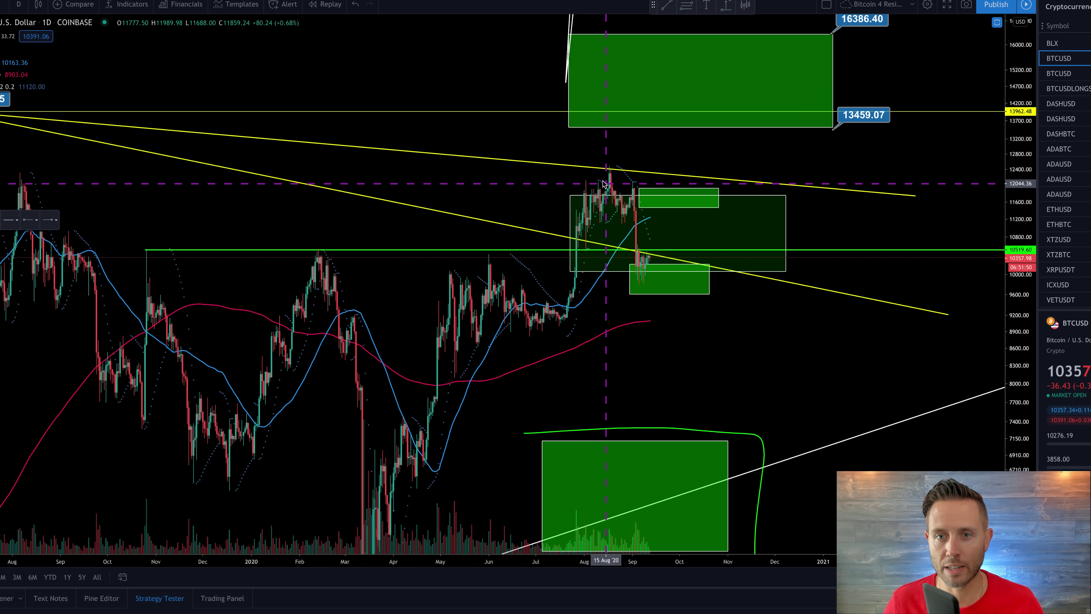
left_click(591, 166)
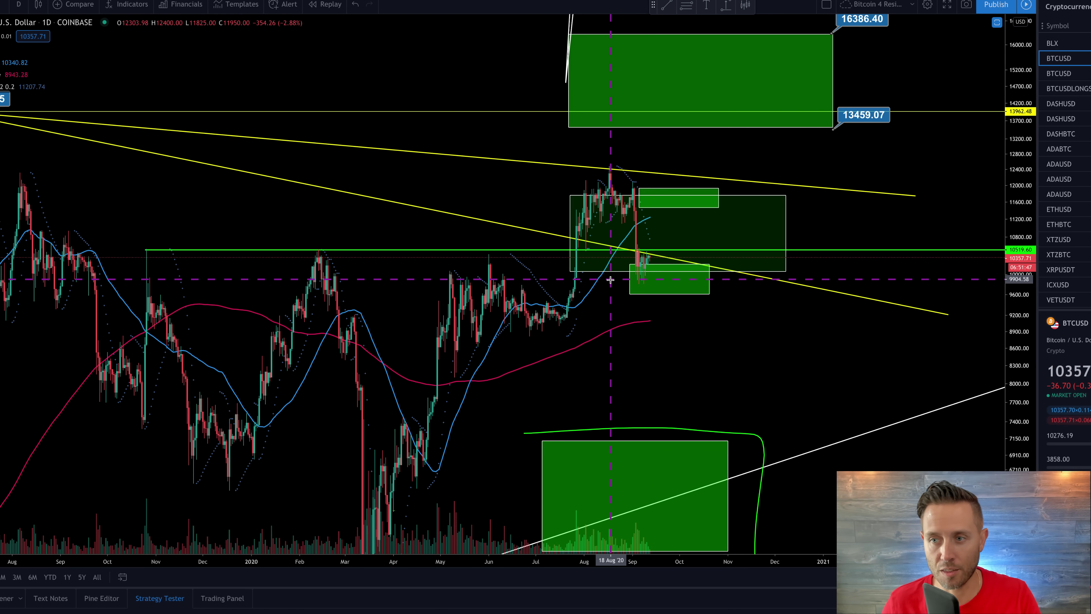
mouse_move(613, 283)
left_mouse_down()
mouse_move(694, 285)
mouse_move(620, 282)
left_mouse_up()
key("Delete")
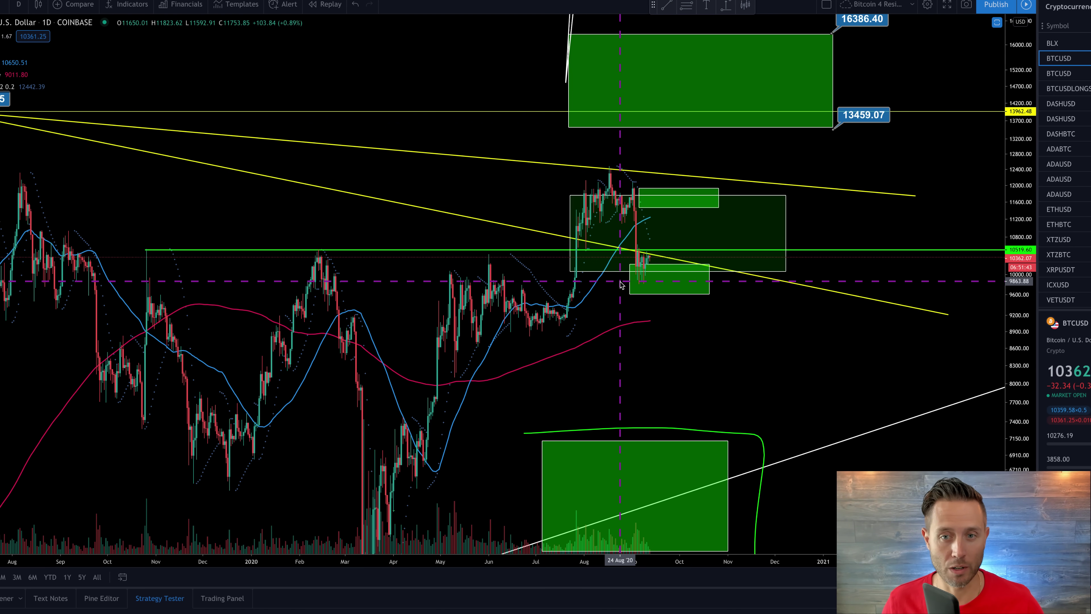
Draw a Fibonacci retracement from the late-June 2020 low at about 8817 up to the August 2020 peak at about 12473.
left_click(627, 295)
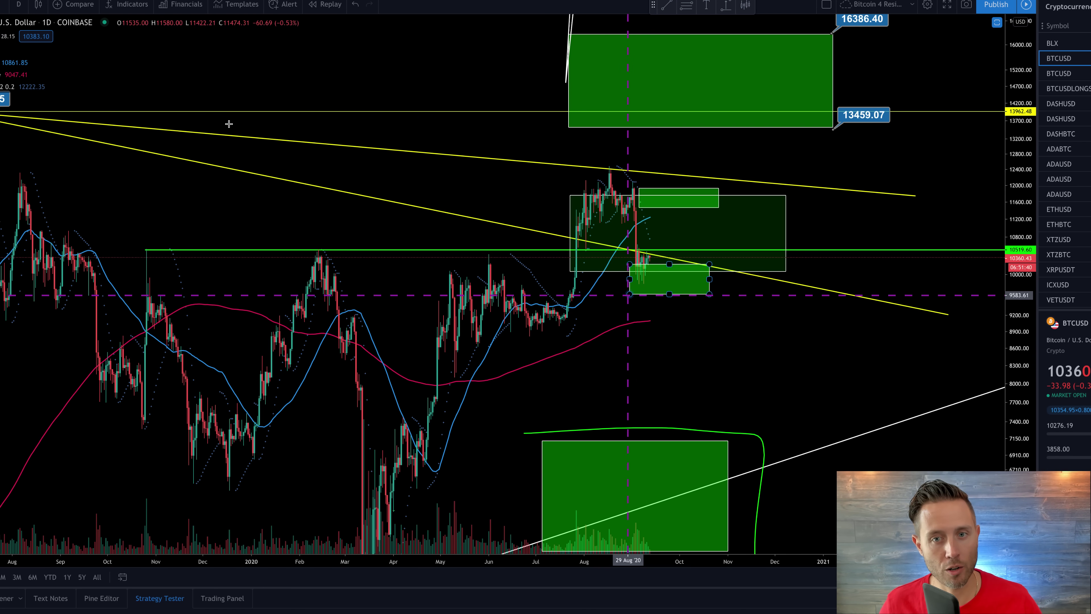
left_click(229, 124)
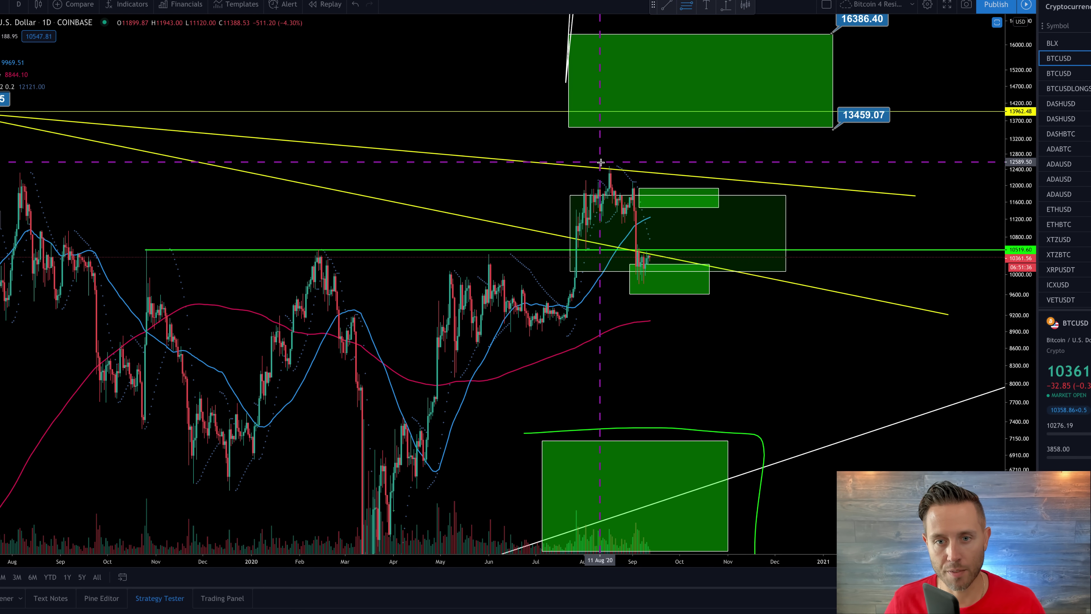
left_click(527, 336)
left_click(611, 166)
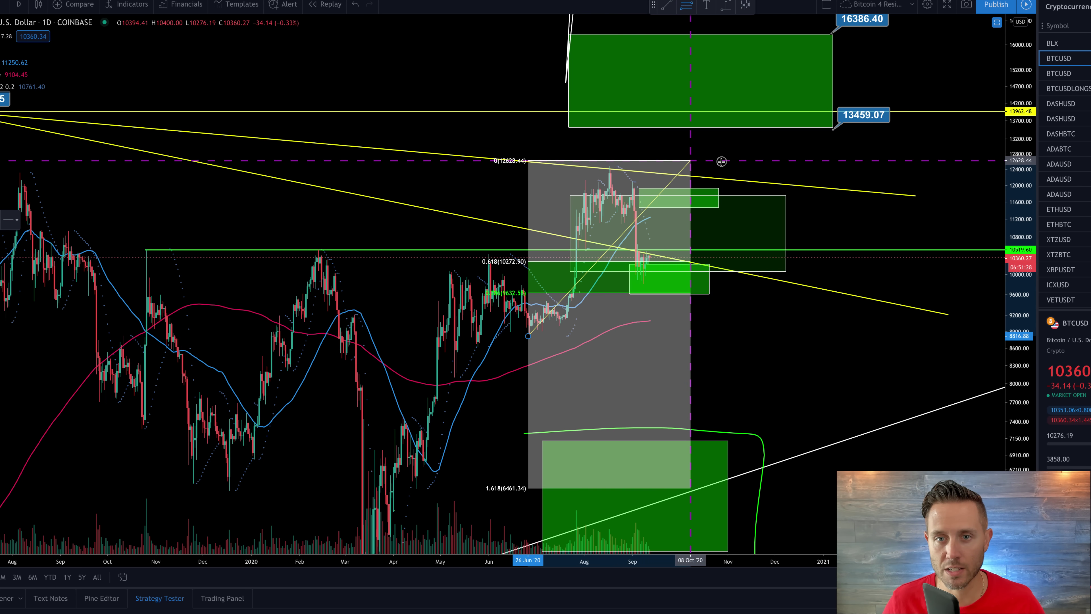
left_click_drag(741, 169, 741, 167)
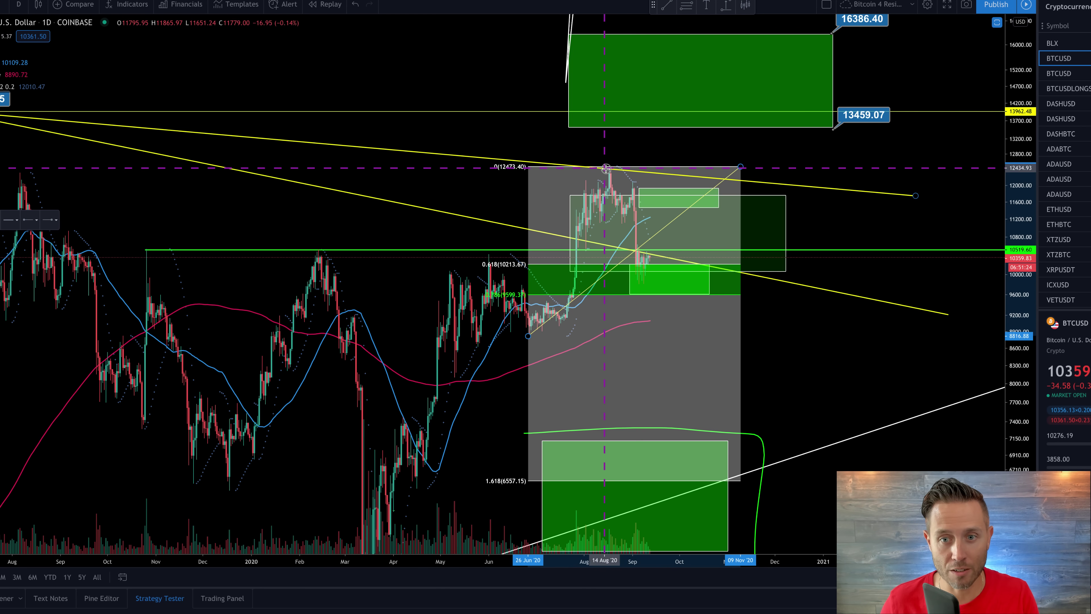
Trace the drop from the August 2020 peak into the lower small green zone freehand, and delete the Fibonacci retracement.
left_click_drag(608, 171, 635, 237)
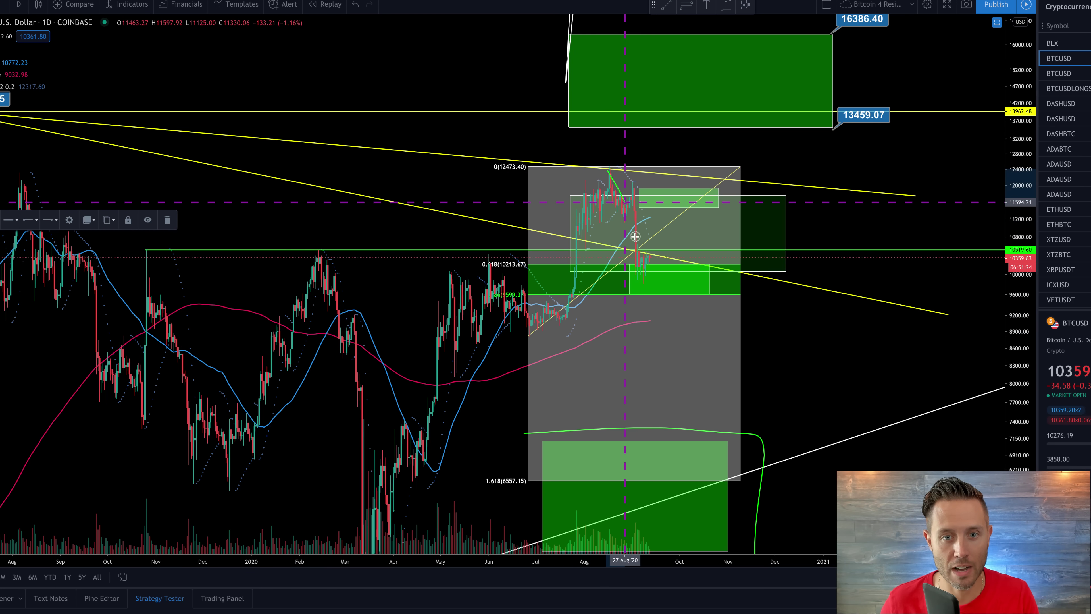
left_click(639, 267)
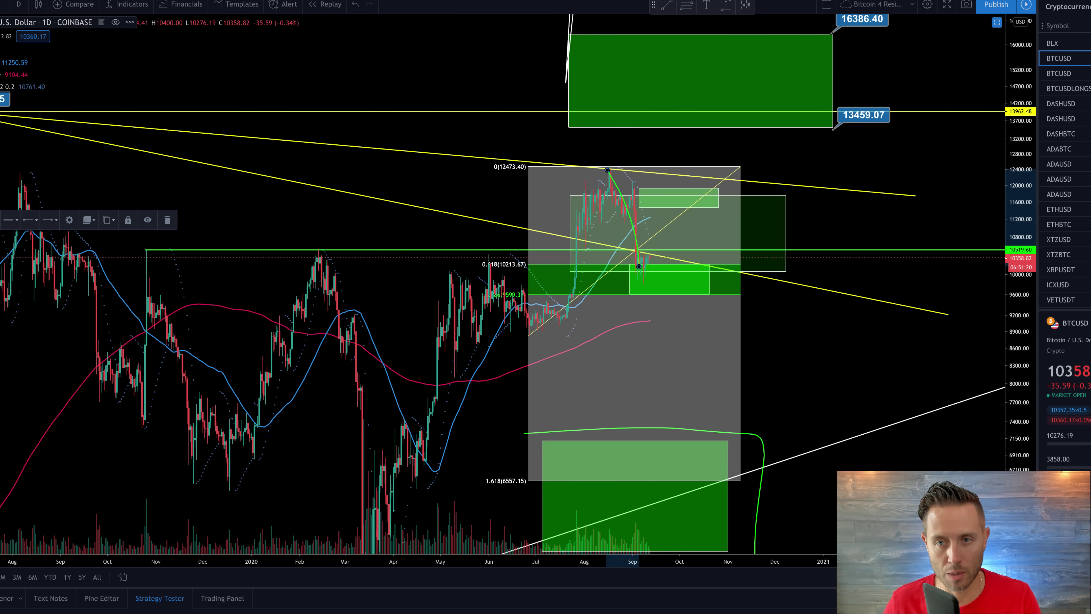
left_click(740, 168)
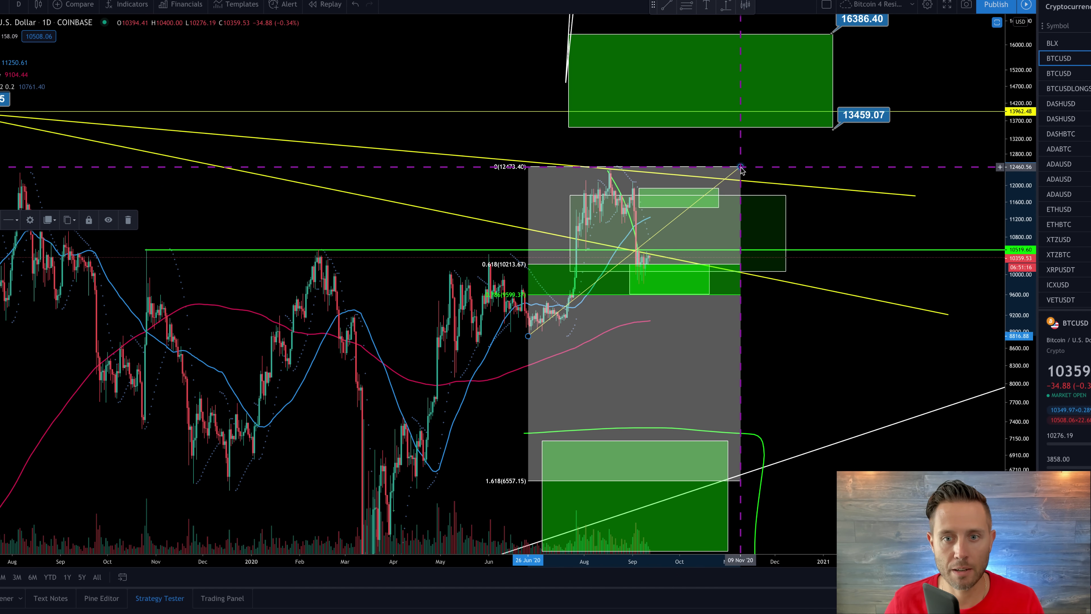
key("Delete")
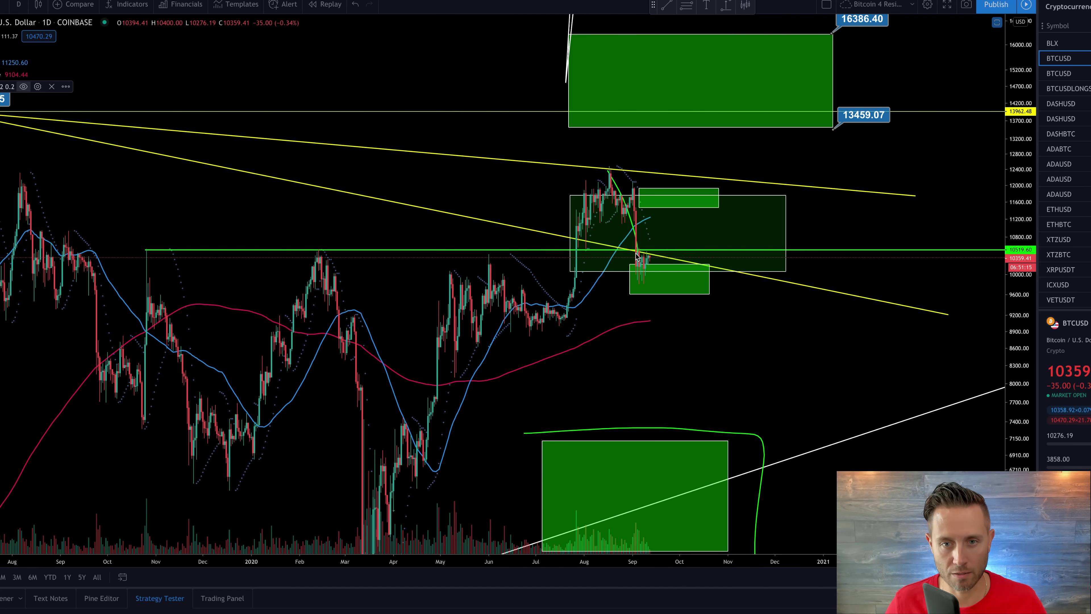
Mark the upper and lower edges of the lower small green zone with short freehand strokes, deleting the marks.
scroll(633, 251, "up", 3)
left_click(496, 264)
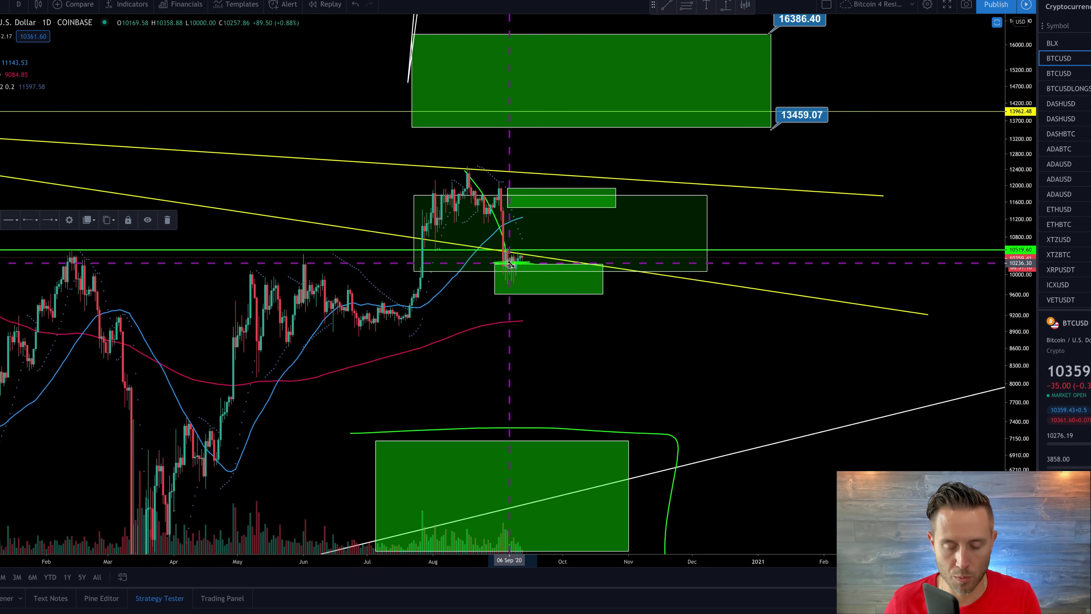
left_click(500, 286)
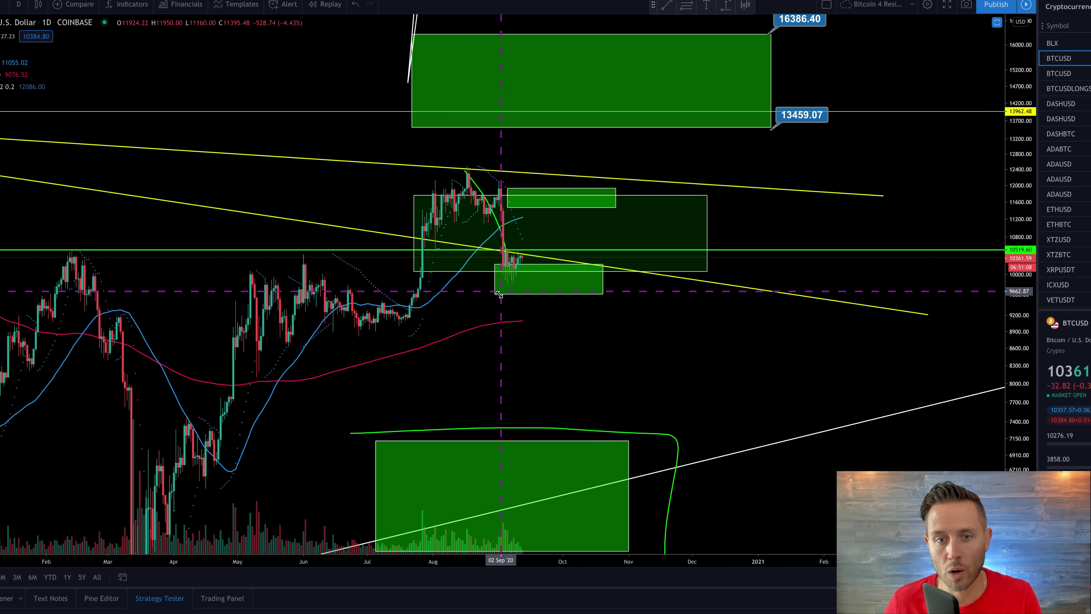
mouse_move(489, 295)
left_mouse_down()
mouse_move(523, 291)
mouse_move(494, 289)
left_mouse_up()
key("Delete")
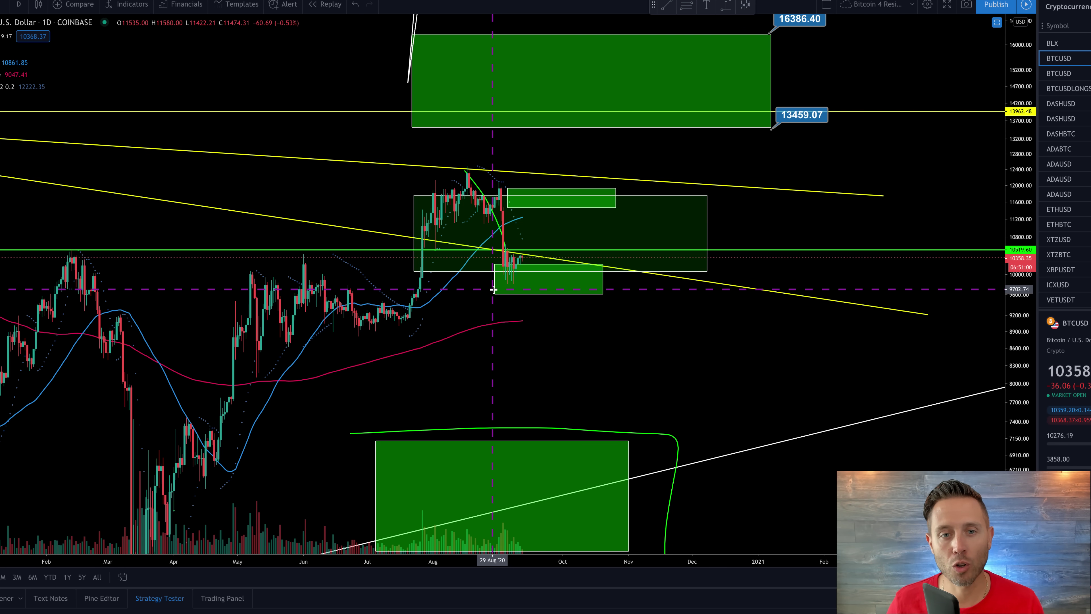
Draw a freehand drop from the current price through the lower small zone to about 9534, and delete both drop strokes.
left_click(523, 265)
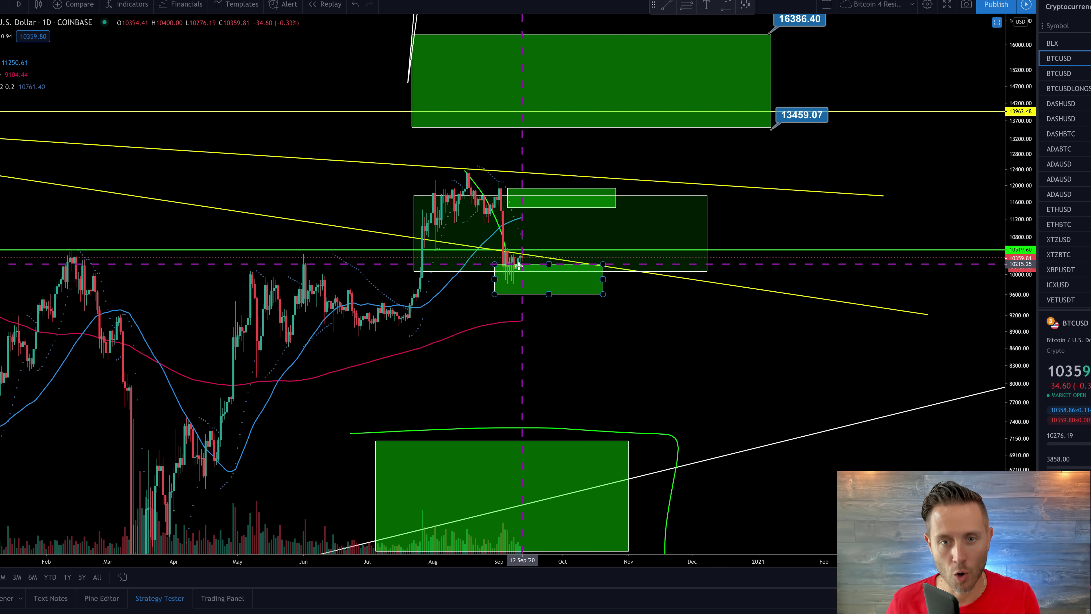
left_click_drag(520, 262, 529, 298)
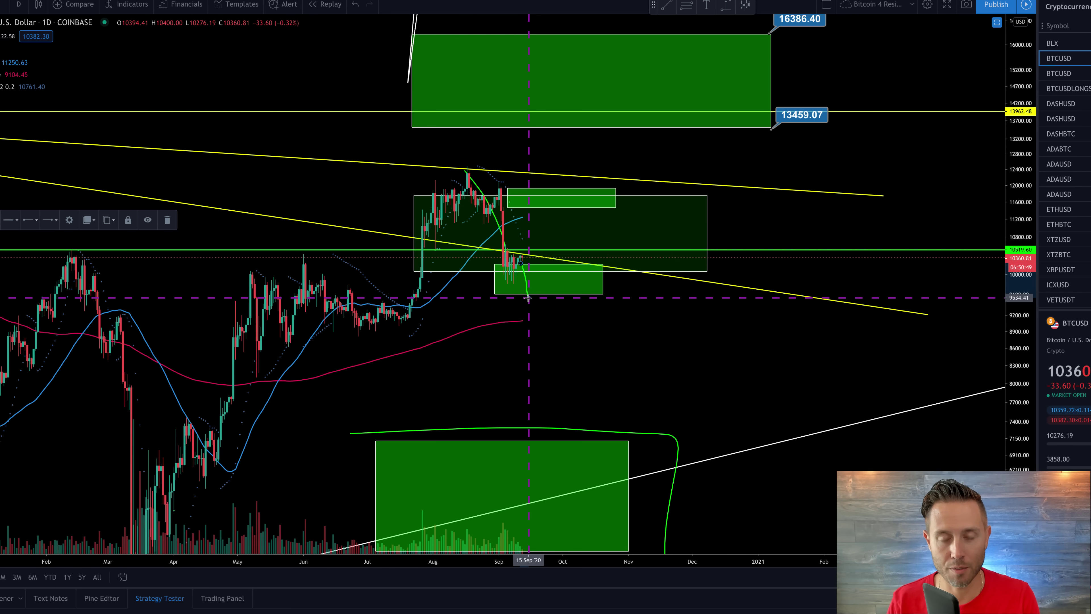
key("Delete")
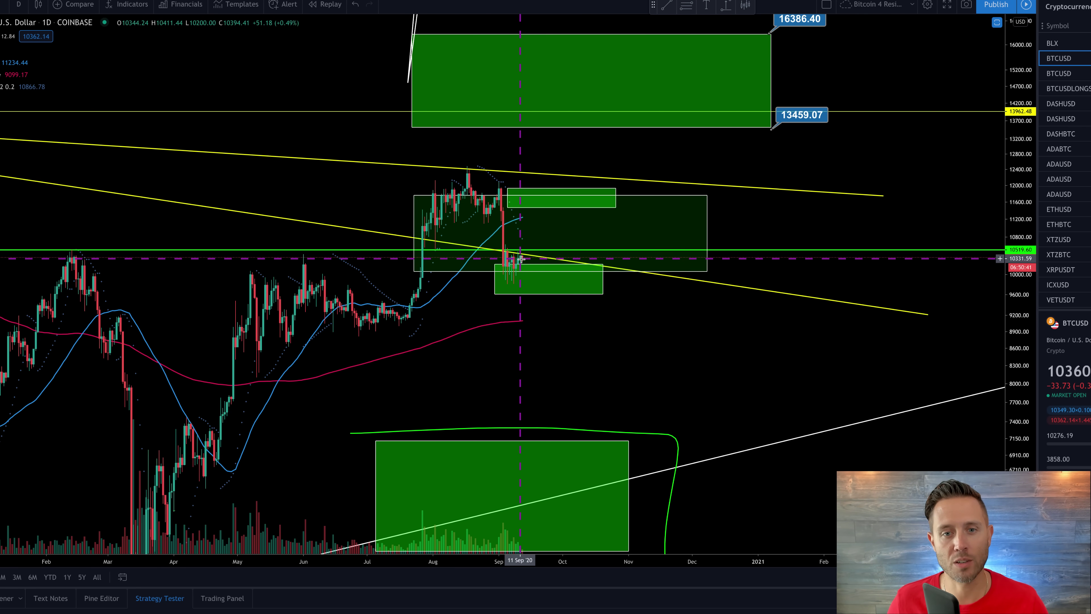
Draw a Fibonacci retracement from the August 2020 peak at about 12499 down to the September low at about 9803.
scroll(515, 311, "up", 3)
scroll(439, 310, "left", 5)
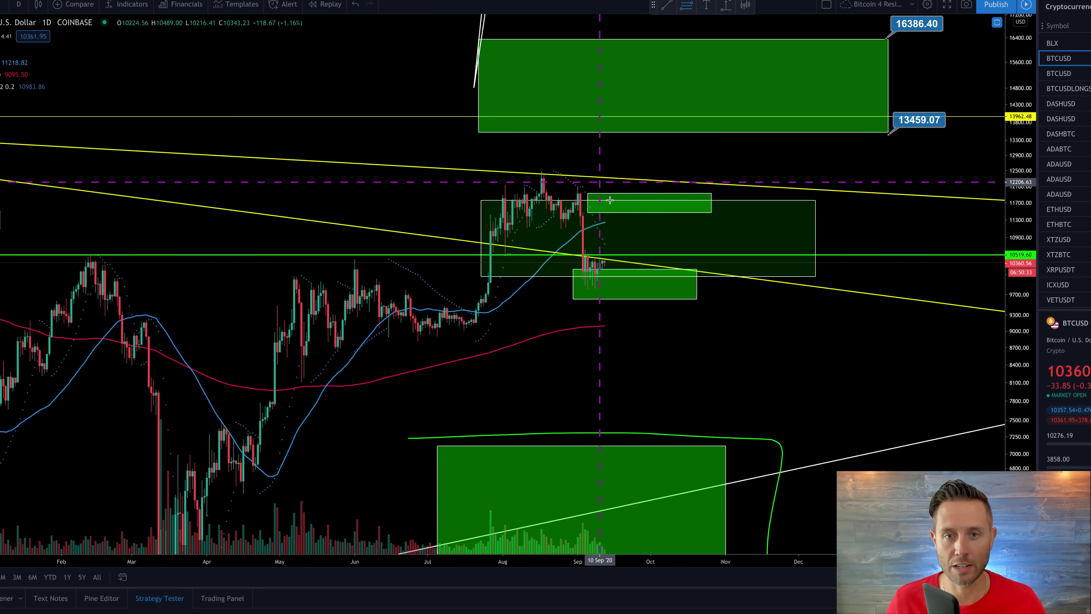
left_click(536, 170)
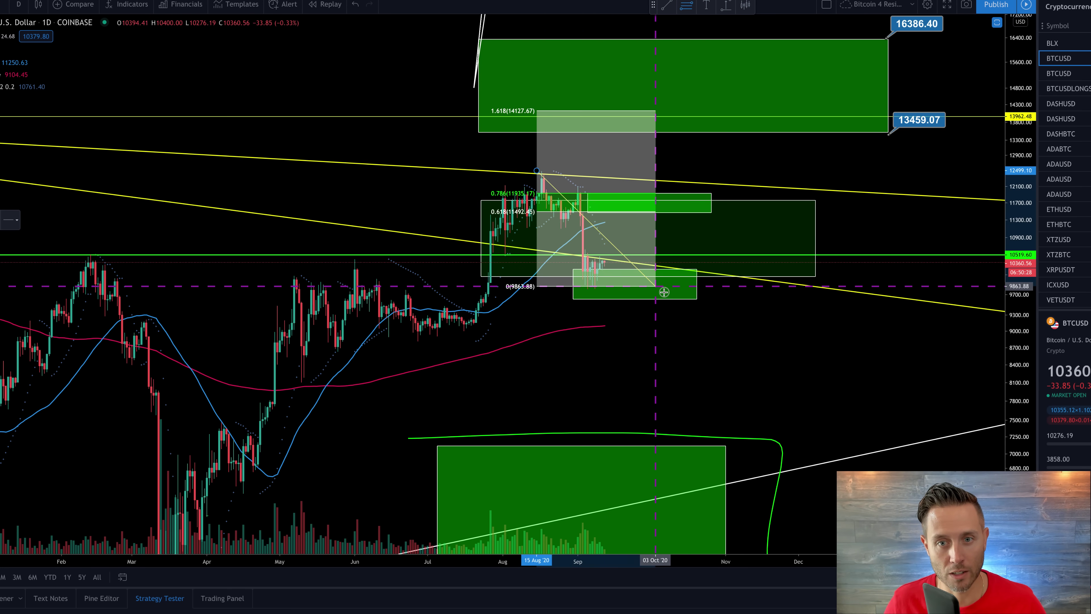
left_click(673, 289)
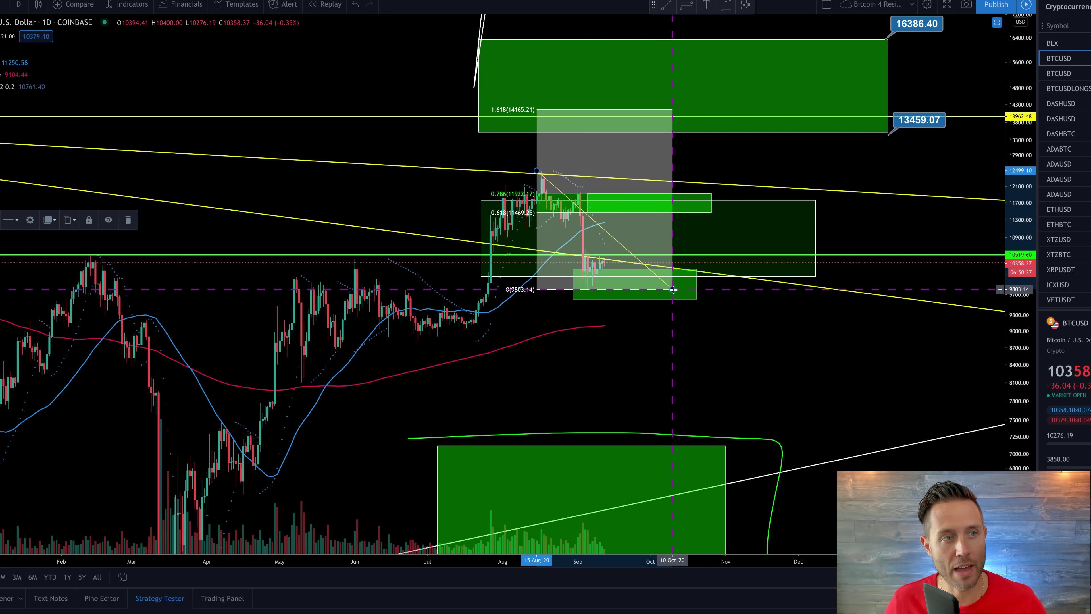
Outline the 0.618–0.786 range in the upper small green zone freehand, and delete the Fibonacci retracement.
scroll(673, 289, "up", 2)
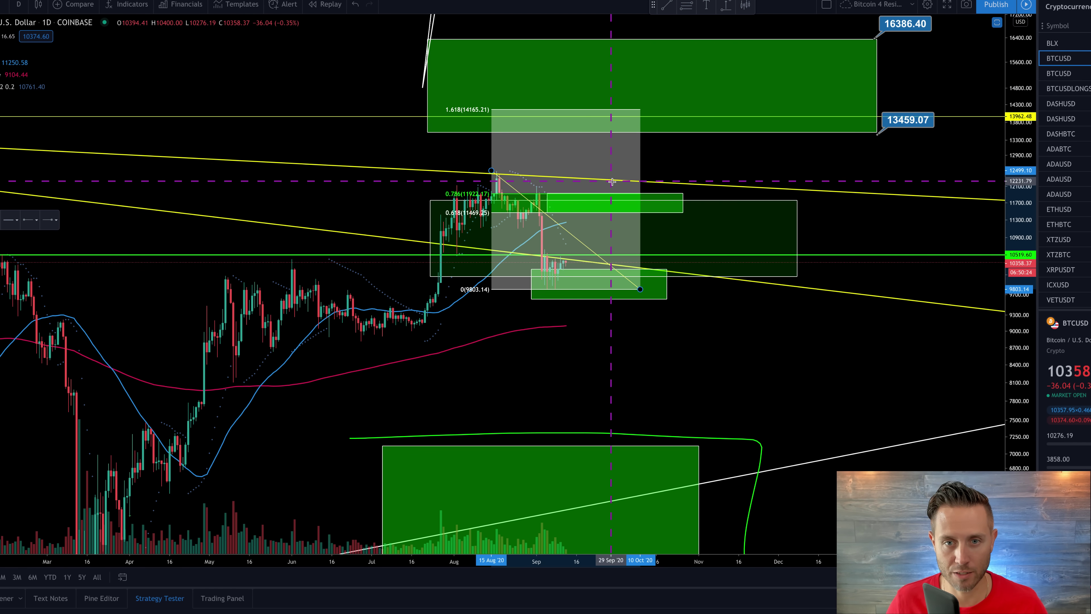
left_click(558, 195)
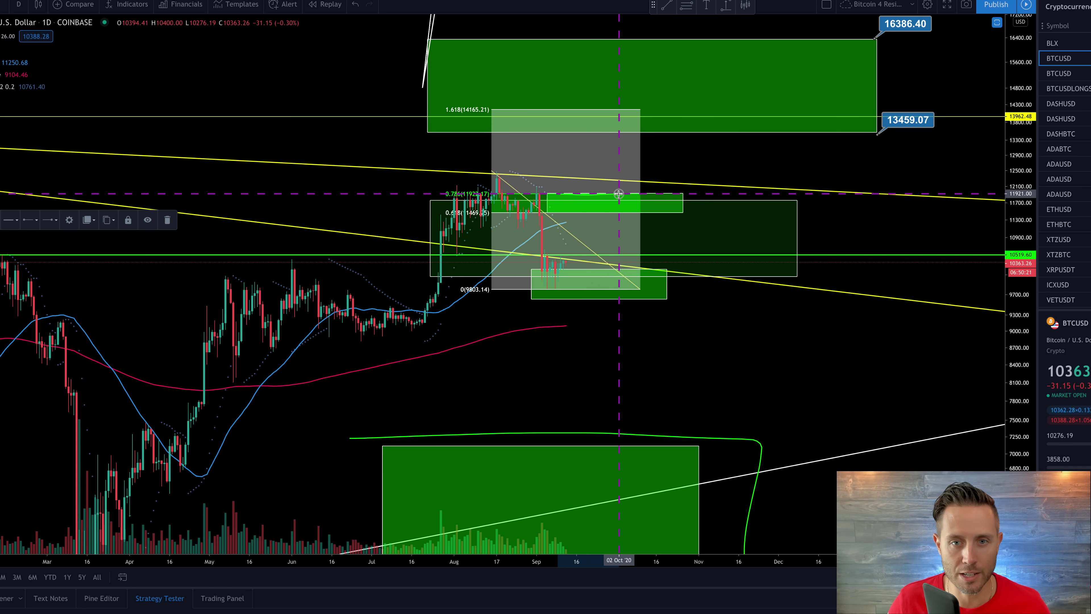
mouse_move(618, 194)
left_mouse_down()
mouse_move(615, 212)
mouse_move(555, 212)
mouse_move(560, 194)
left_mouse_up()
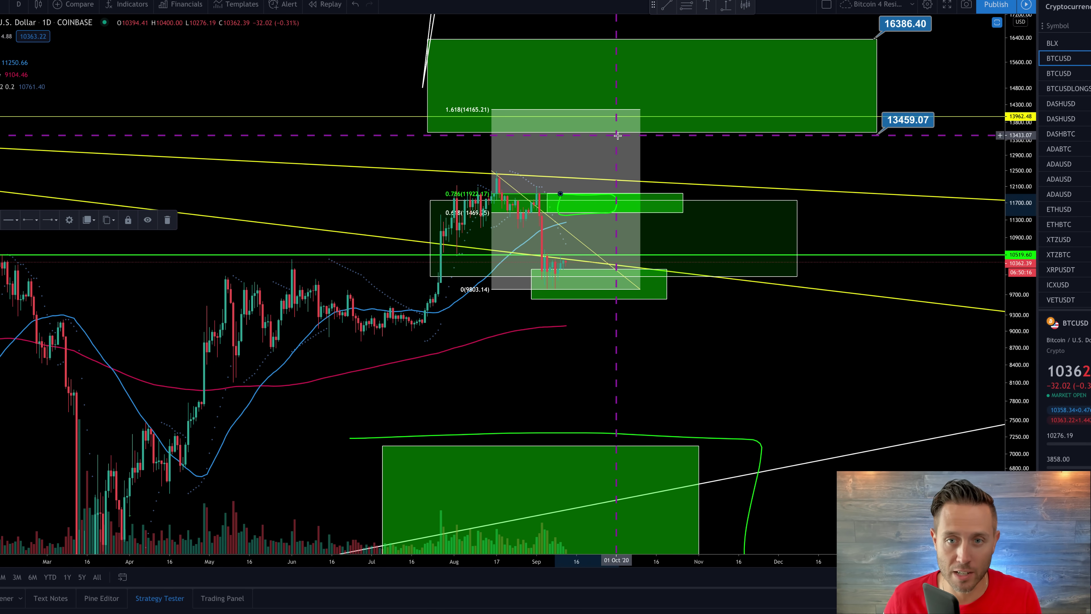
left_click(641, 160)
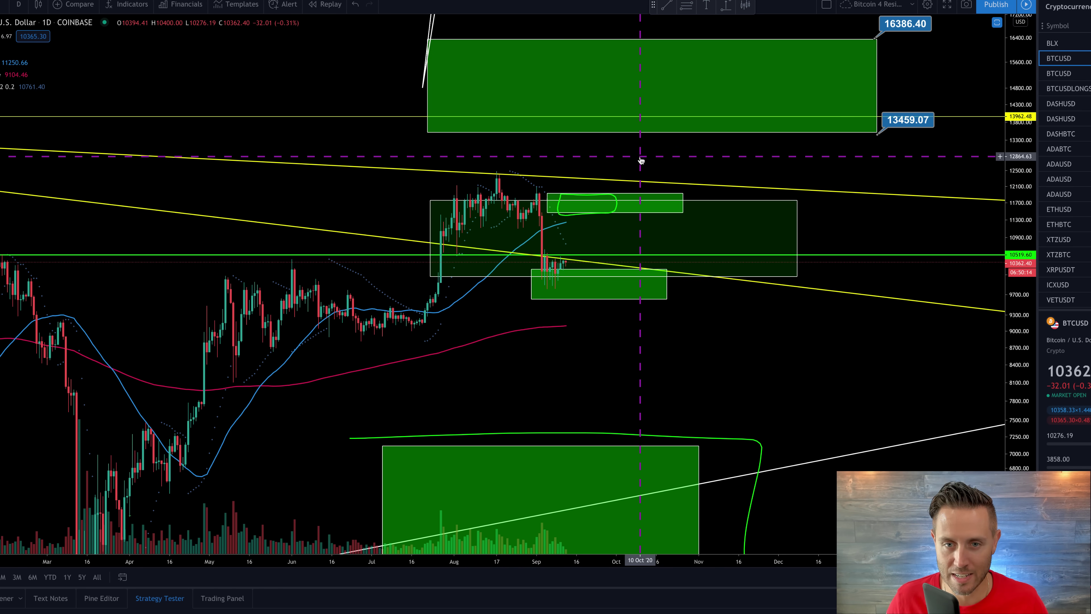
Sketch a freehand price path from the current candle up to the upper small zone and back down, and undo it.
left_click(564, 270)
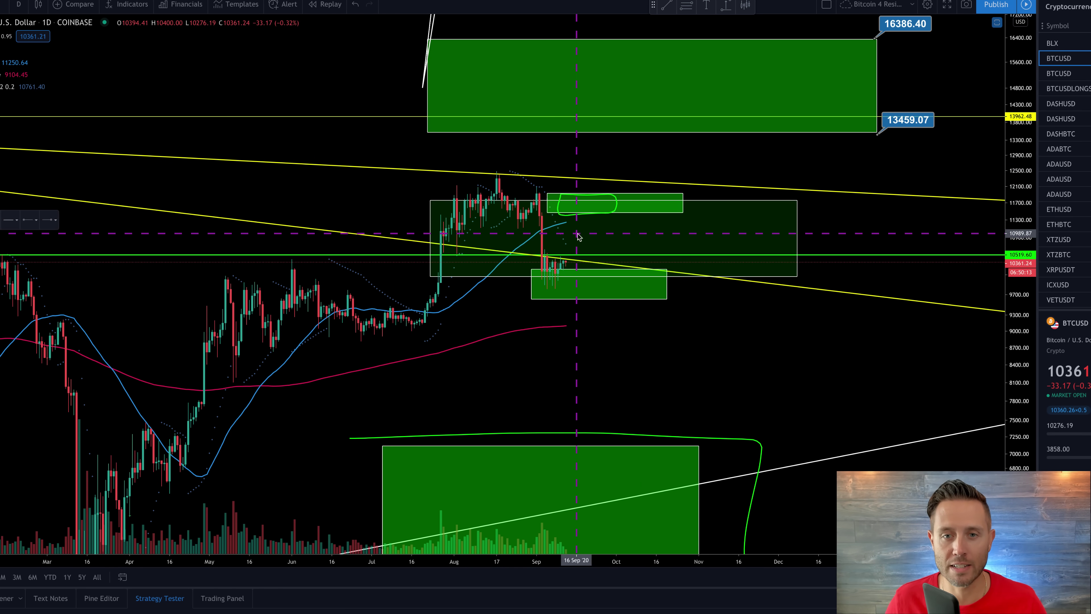
mouse_move(566, 264)
left_mouse_down()
mouse_move(585, 212)
mouse_move(618, 217)
left_mouse_up()
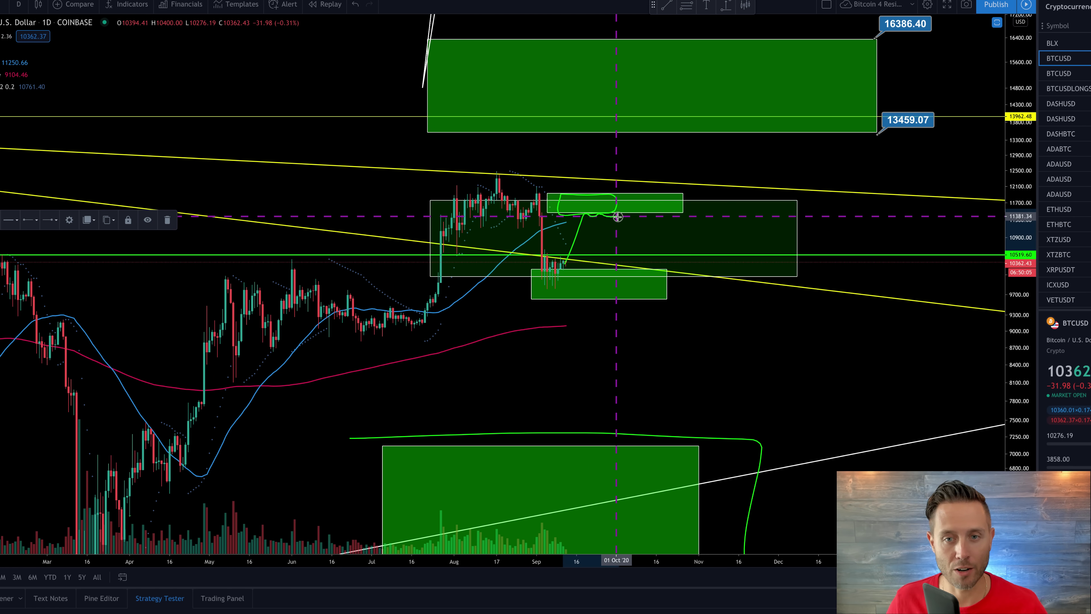
left_click_drag(617, 217, 624, 252)
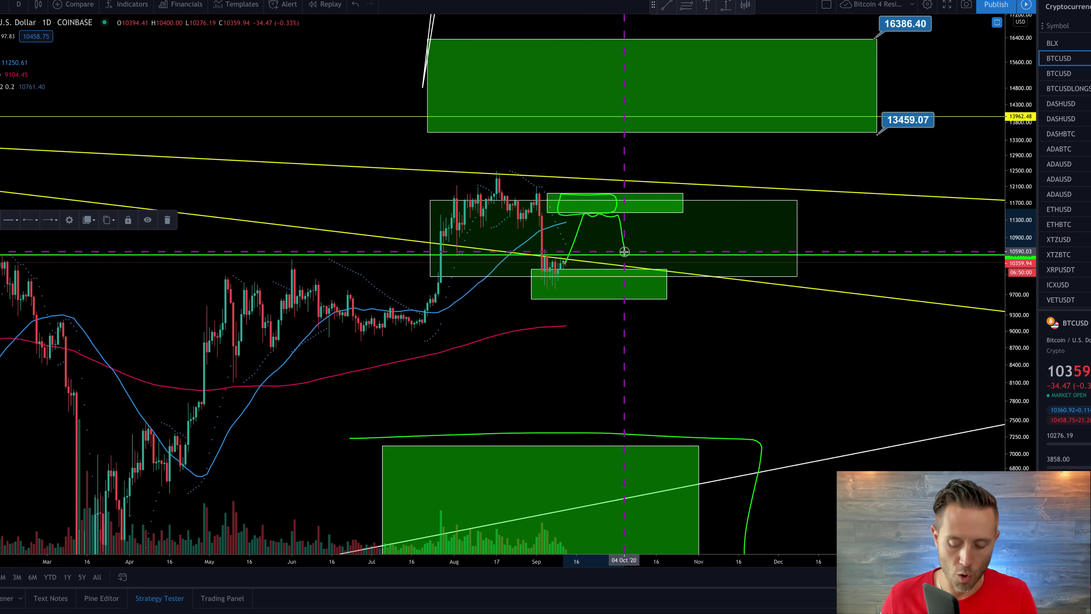
key("ctrl+z")
Sketch a freehand price path up through the upper small zone to the descending yellow trendline, and delete it with the zone outline.
left_click_drag(564, 263, 611, 177)
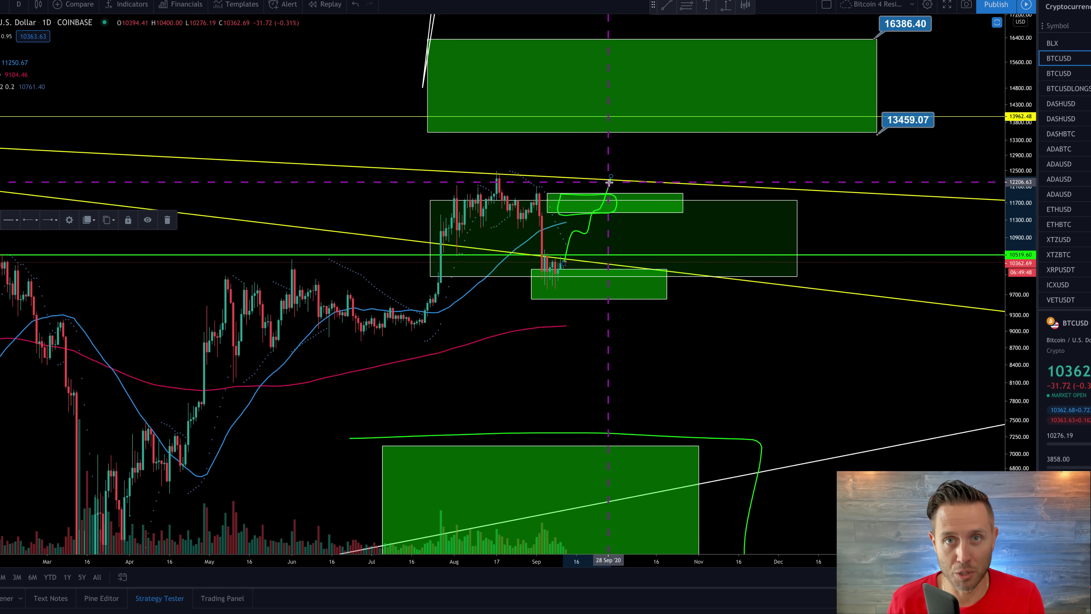
key("Delete")
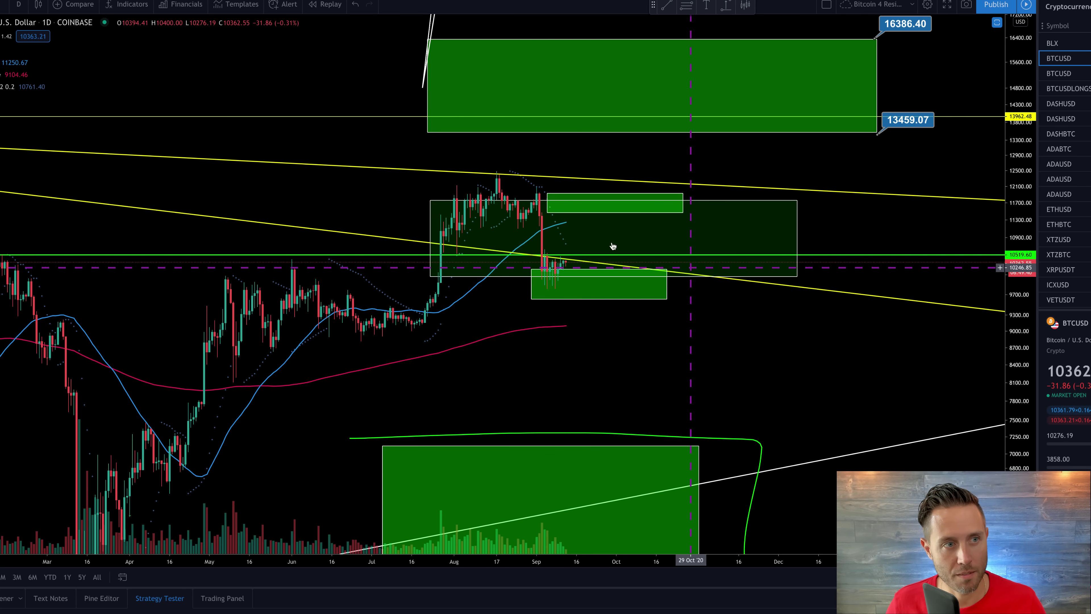
Circle the small green zones around the current price freehand, removing each circle.
left_click(3, 80)
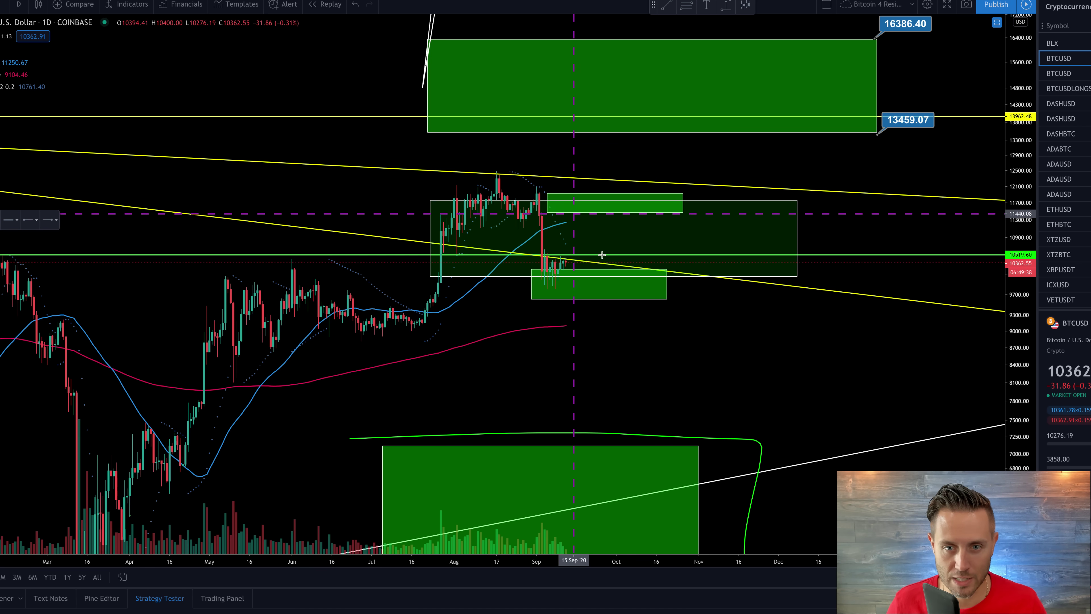
mouse_move(604, 272)
left_mouse_down()
mouse_move(568, 257)
mouse_move(650, 255)
mouse_move(541, 260)
mouse_move(575, 326)
left_mouse_up()
key("Delete")
key("Delete")
mouse_move(567, 262)
left_mouse_down()
mouse_move(583, 227)
mouse_move(709, 210)
mouse_move(531, 195)
left_mouse_up()
key("ctrl+z")
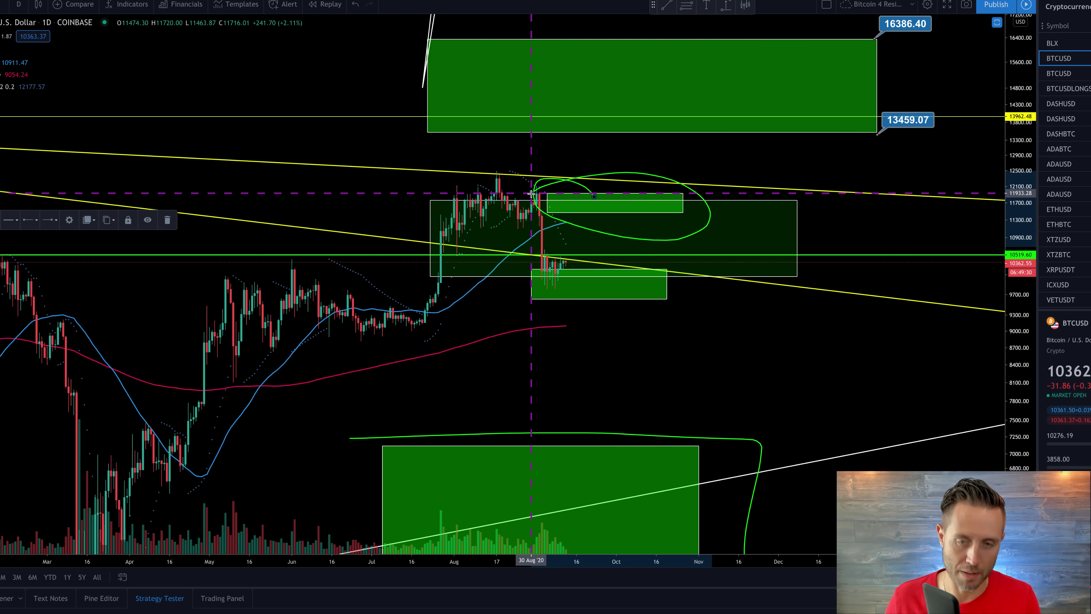
key("ctrl+z")
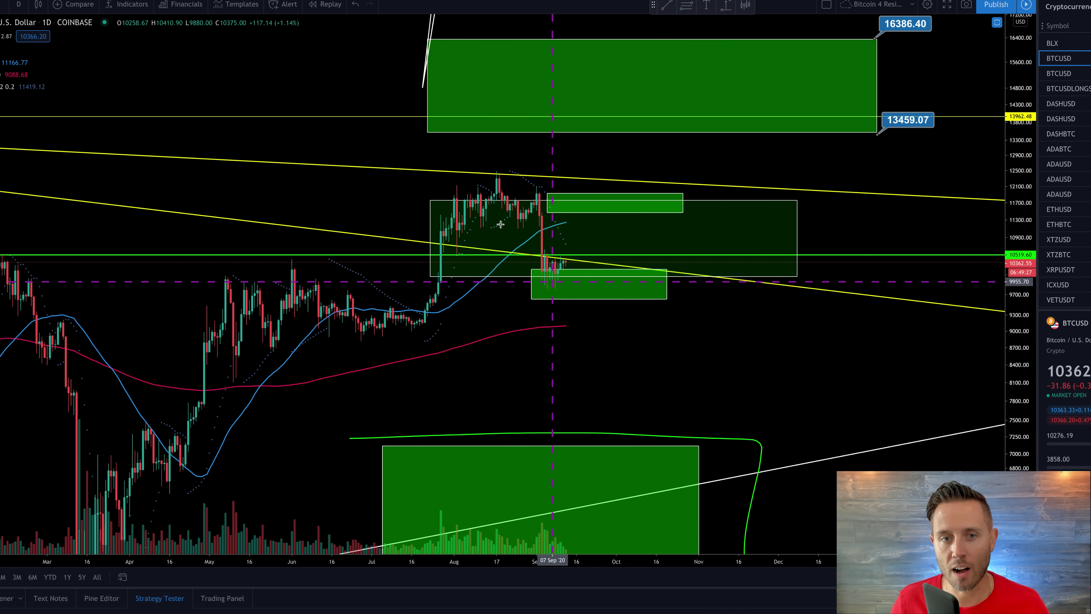
Outline the left side of the larger dark green zone freehand, starting at its upper edge near 11750.
left_click(418, 201)
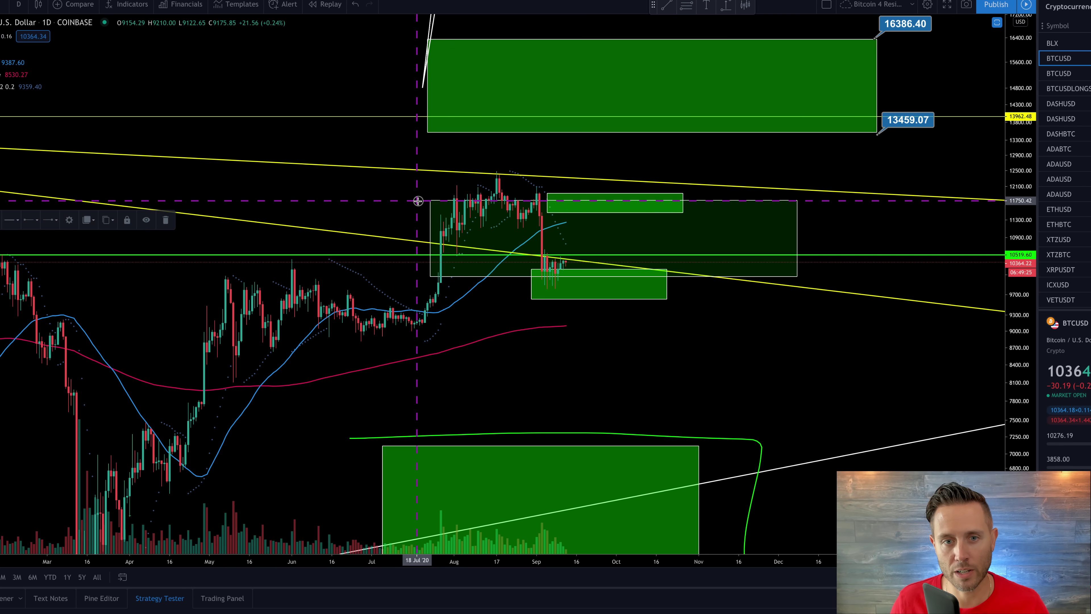
mouse_move(429, 200)
left_mouse_down()
mouse_move(431, 276)
mouse_move(491, 278)
left_mouse_up()
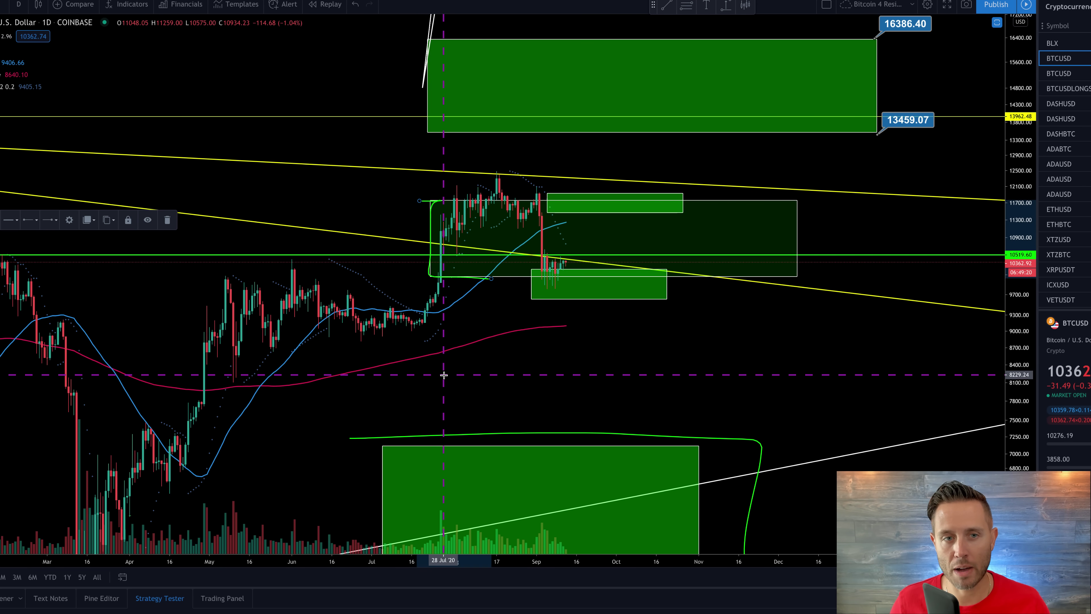
Draw a Fibonacci retracement from the June 2019 high at about 13971 down to the March 2020 low level at about 3826.
scroll(492, 278, "down", 6)
left_click_drag(1022, 144, 1018, 382)
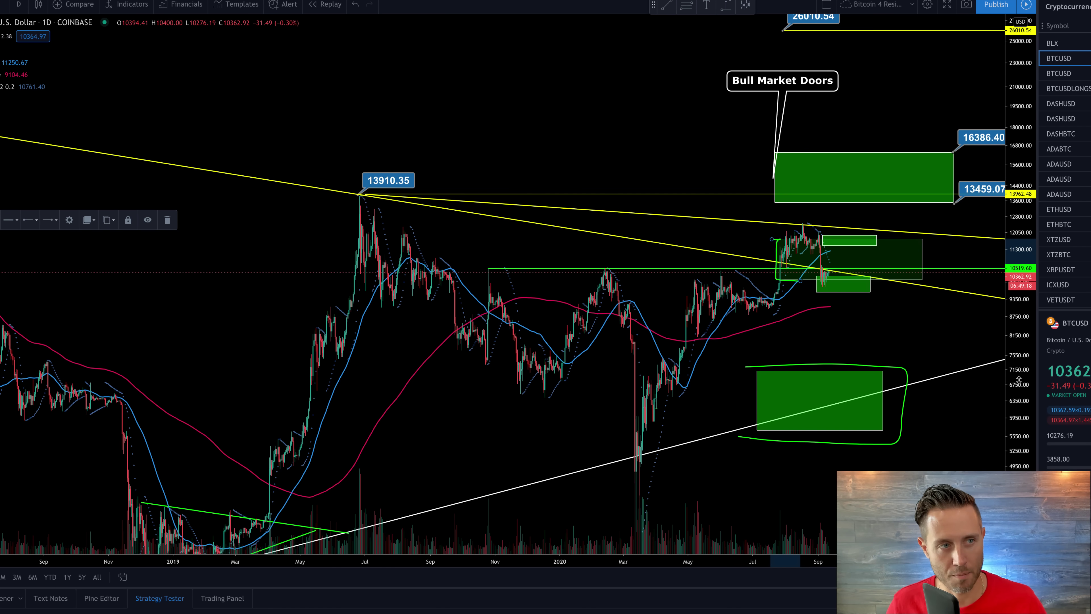
left_click(355, 194)
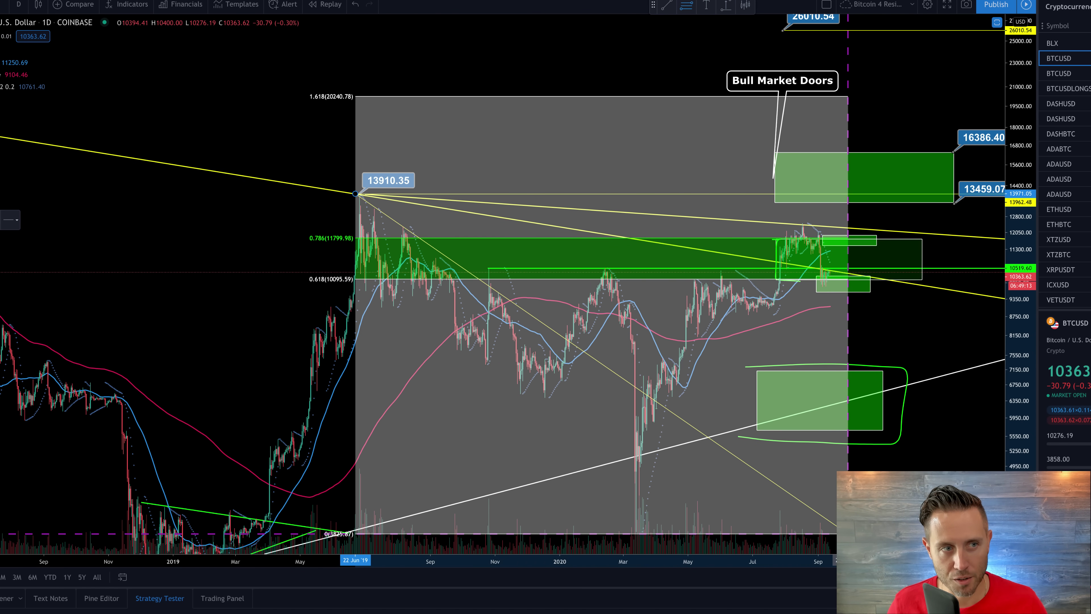
left_click(848, 533)
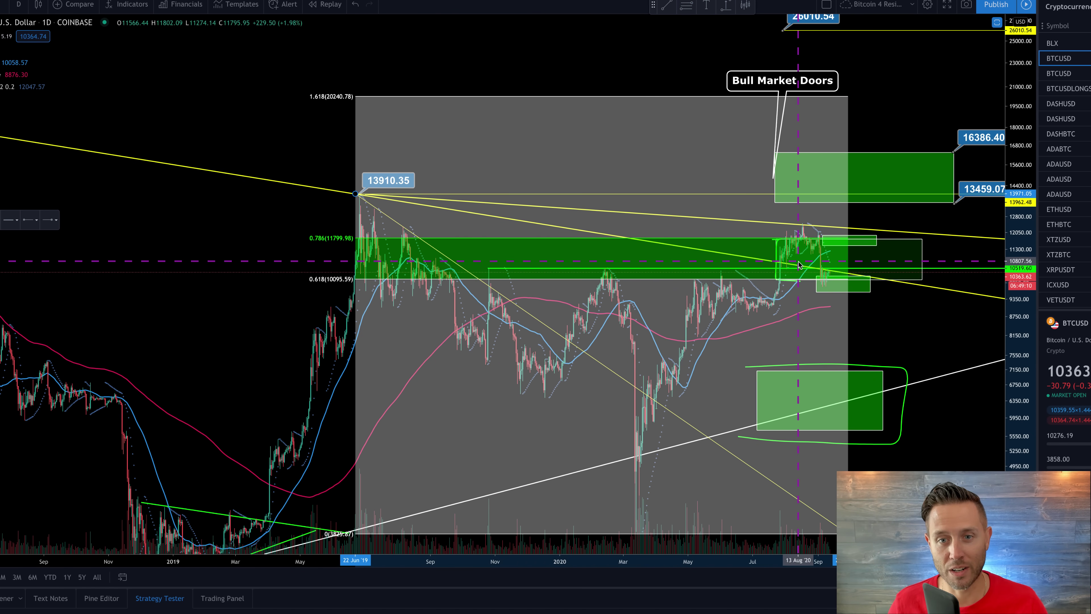
left_click_drag(798, 265, 698, 258)
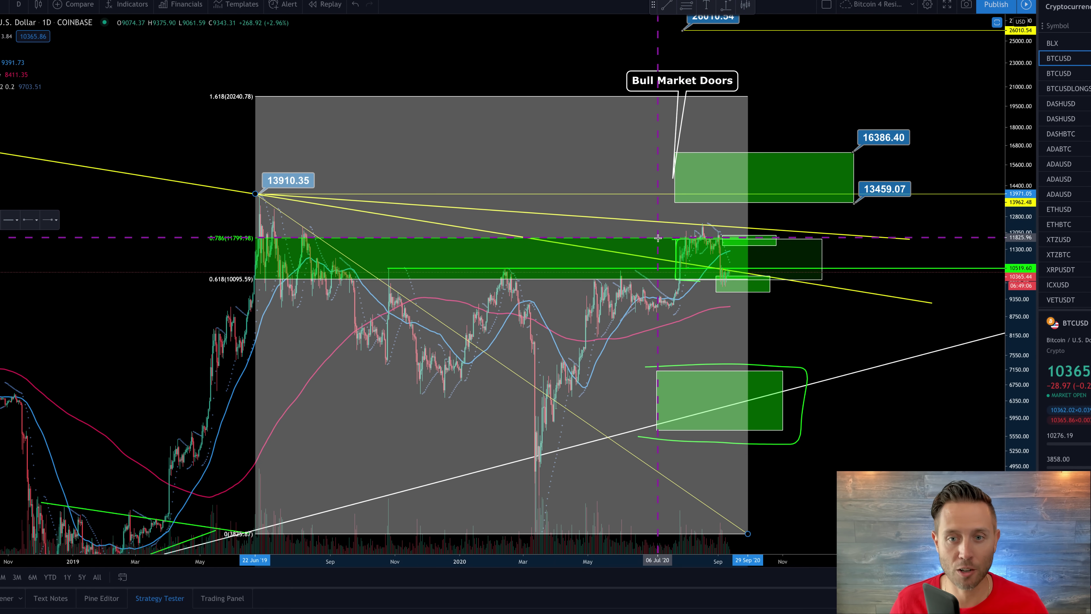
Circle the July to September 2020 price action around the larger dark green zone freehand, removing each mark.
scroll(658, 237, "up", 3)
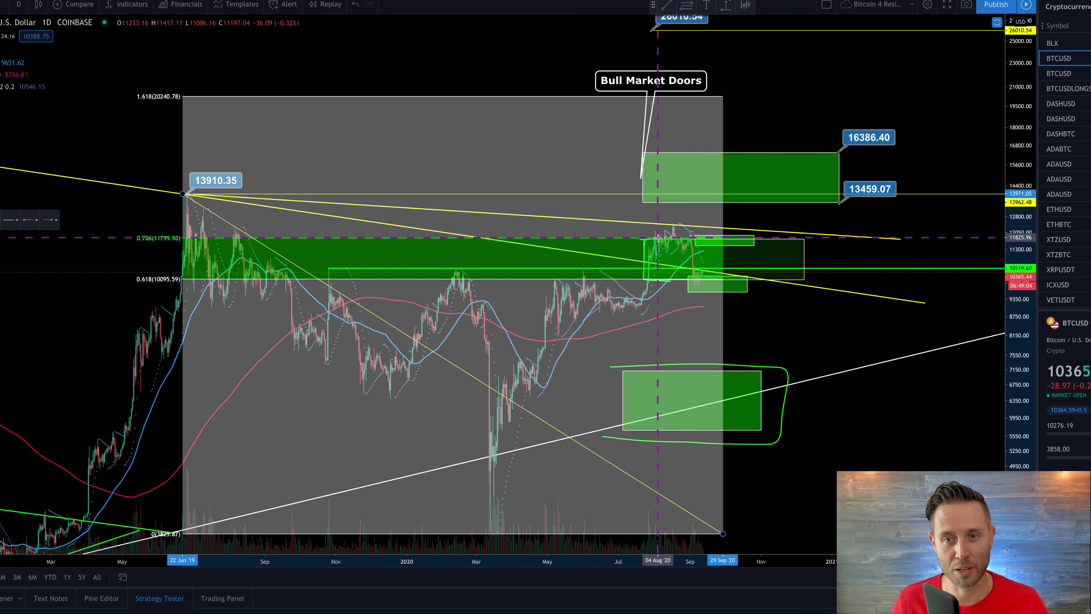
left_click(636, 240)
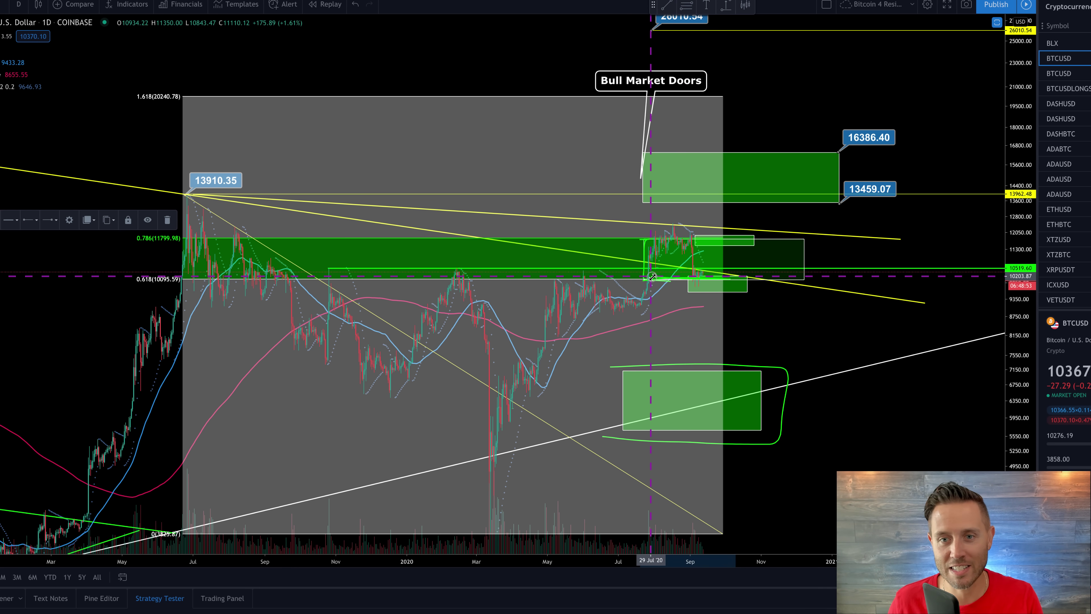
key("Delete")
left_click_drag(760, 238, 618, 235)
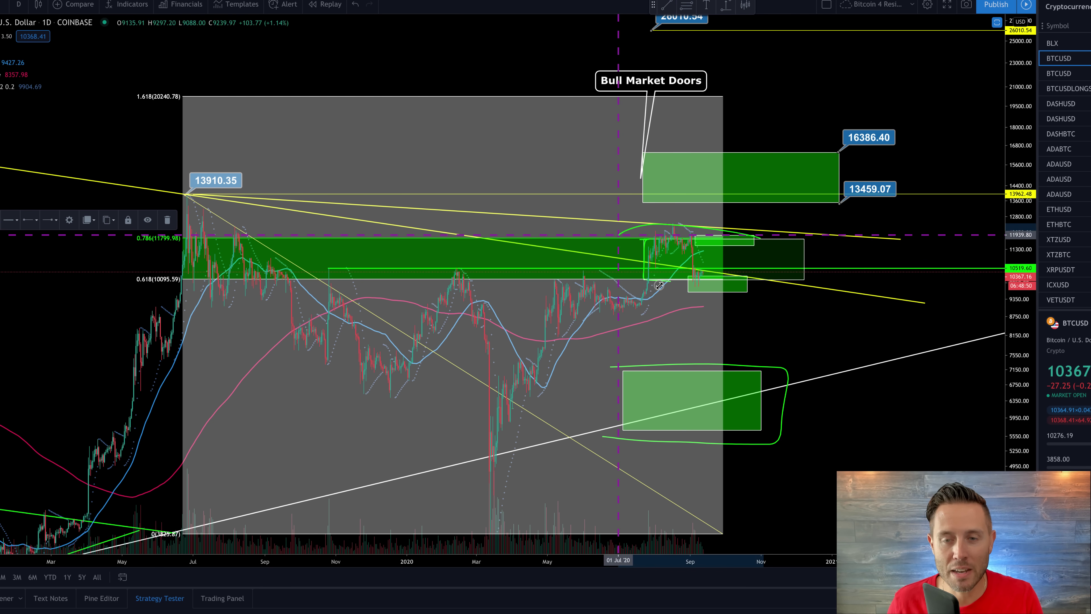
mouse_move(660, 286)
left_mouse_down()
mouse_move(670, 229)
mouse_move(660, 231)
left_mouse_up()
key("Delete")
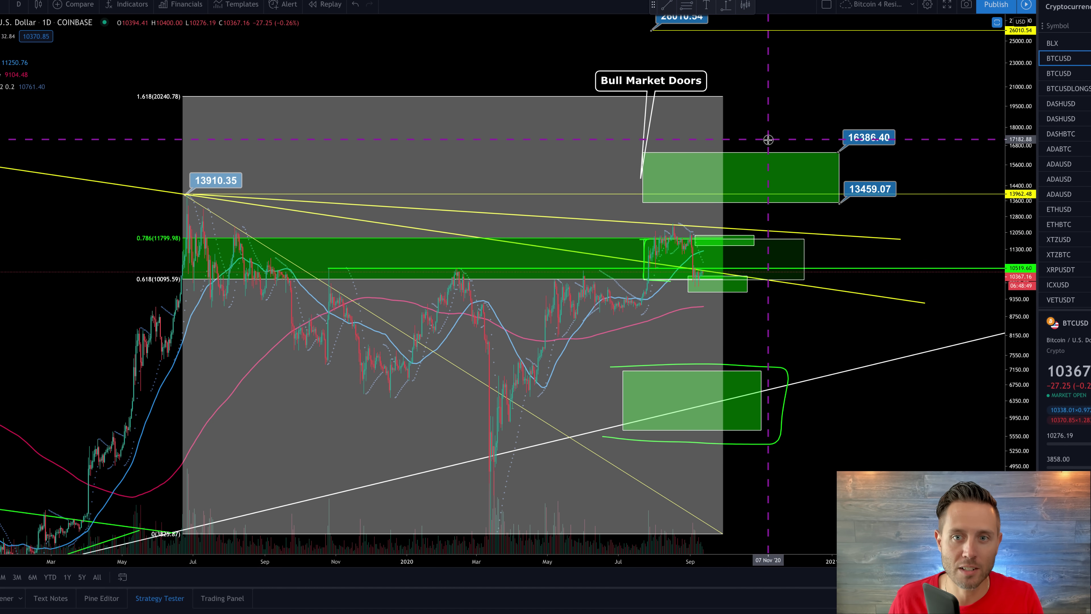
mouse_move(768, 140)
left_mouse_down()
mouse_move(737, 129)
mouse_move(882, 204)
mouse_move(674, 139)
left_mouse_up()
key("Delete")
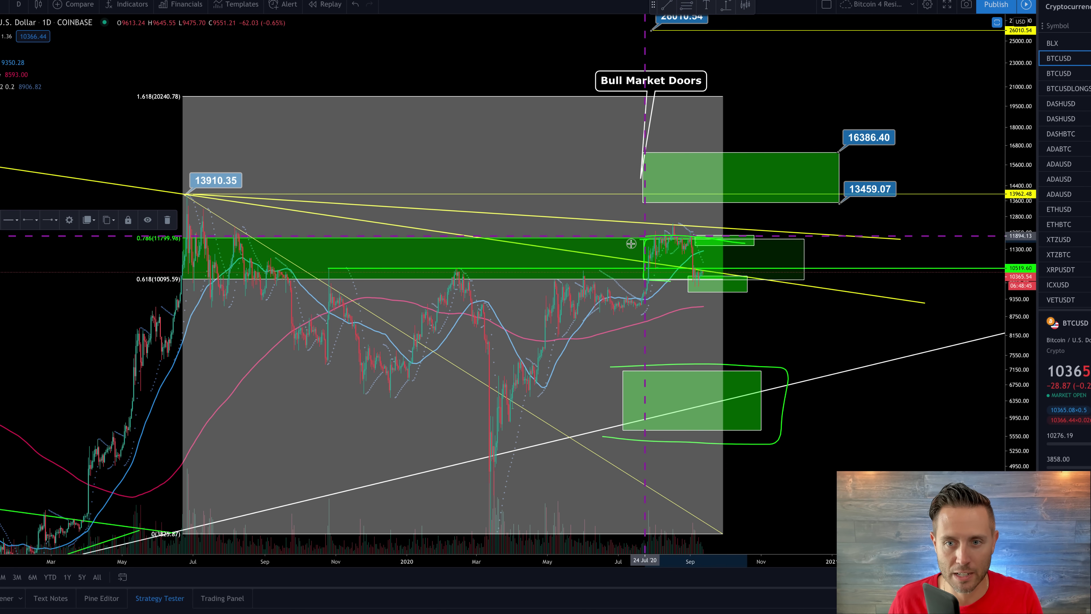
Circle the June 2019 high and the March 2020 low freehand and mark the dark green zone's upper-left corner, removing each mark.
mouse_move(205, 182)
left_mouse_down()
mouse_move(134, 191)
mouse_move(159, 161)
left_mouse_up()
key("Delete")
left_click_drag(503, 430, 504, 426)
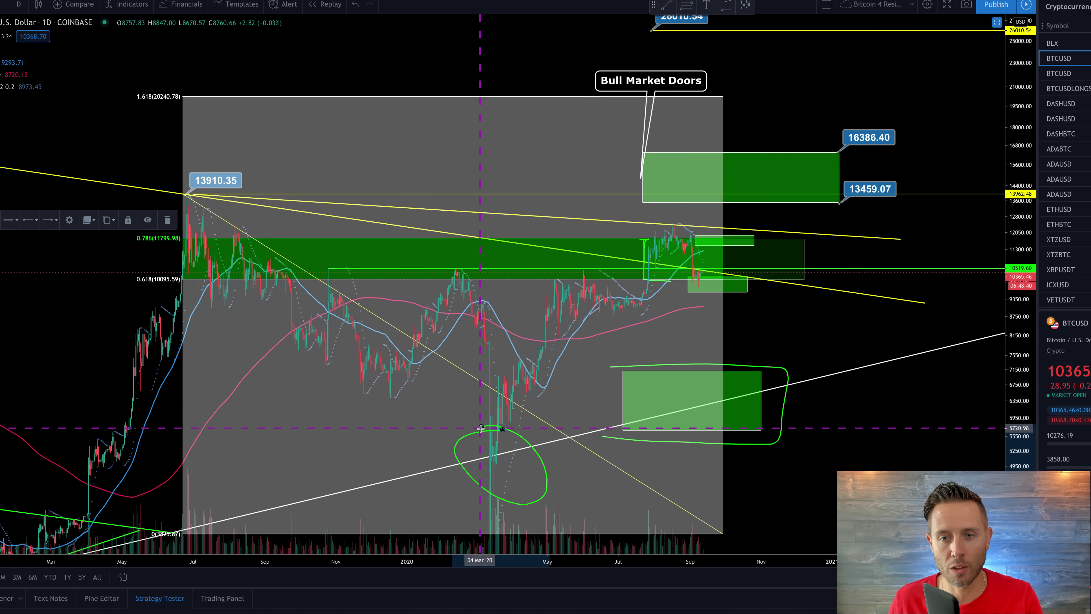
key("ctrl+z")
mouse_move(644, 238)
left_mouse_down()
mouse_move(770, 251)
mouse_move(643, 282)
mouse_move(644, 254)
left_mouse_up()
key("ctrl+z")
key("Escape")
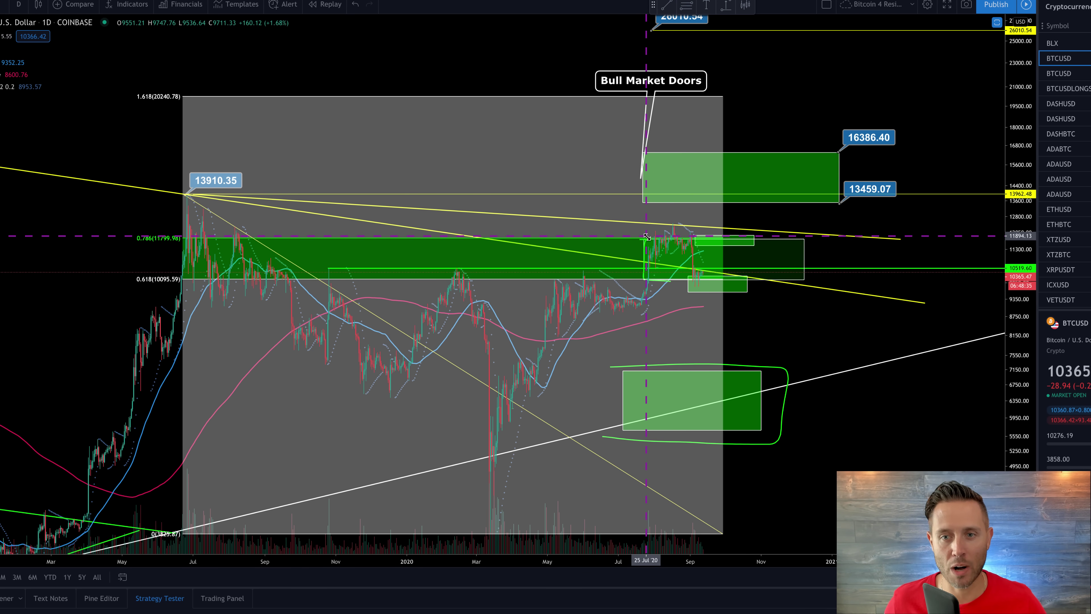
Delete the Fibonacci retracement spanning the June 2019 high and the March 2020 low.
scroll(646, 237, "up", 3)
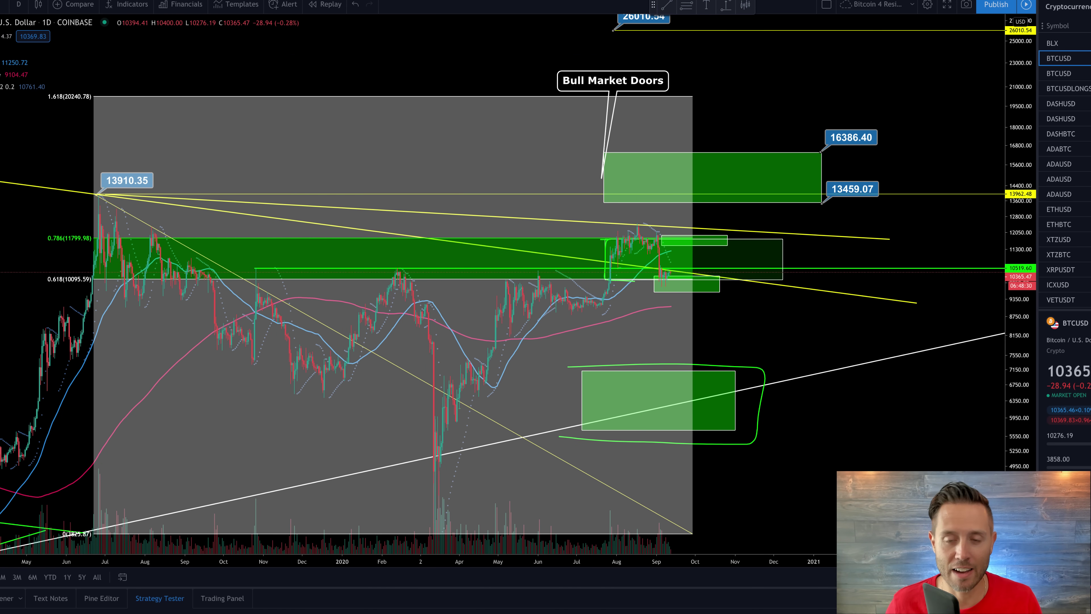
left_click(687, 96)
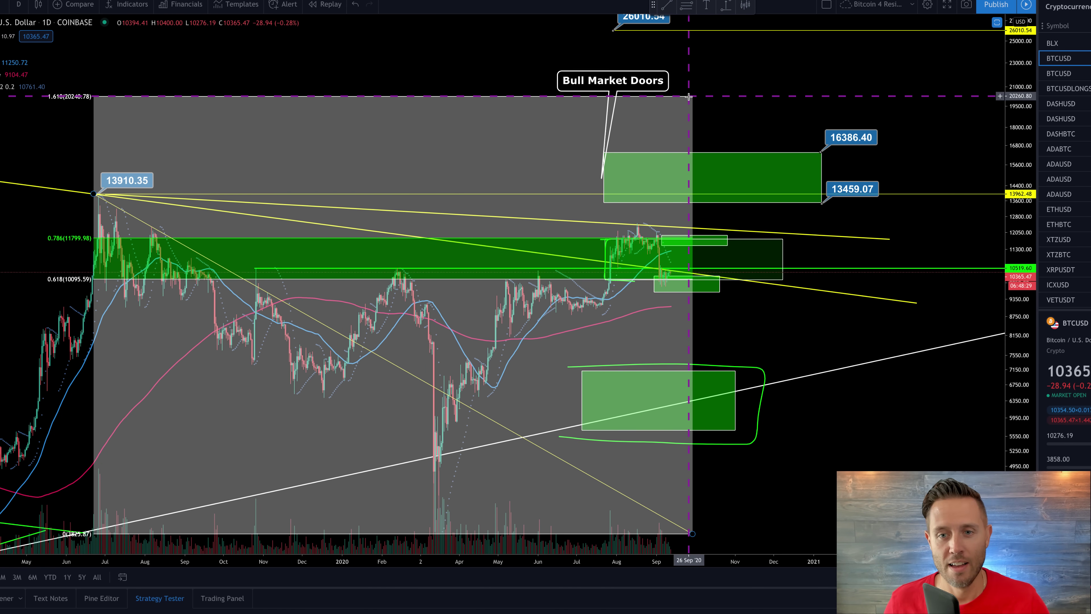
key("Delete")
Trace the price freehand along the dark green zone's upper edge and down to its lower edge near 10084, and delete the trace.
scroll(765, 218, "up", 4)
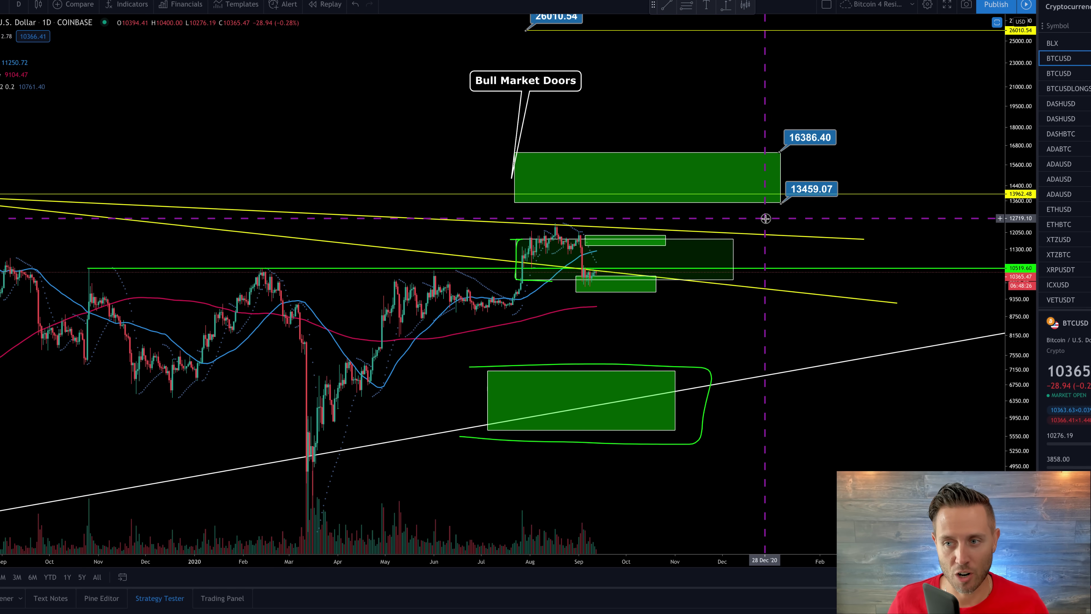
scroll(1028, 385, "up", 3)
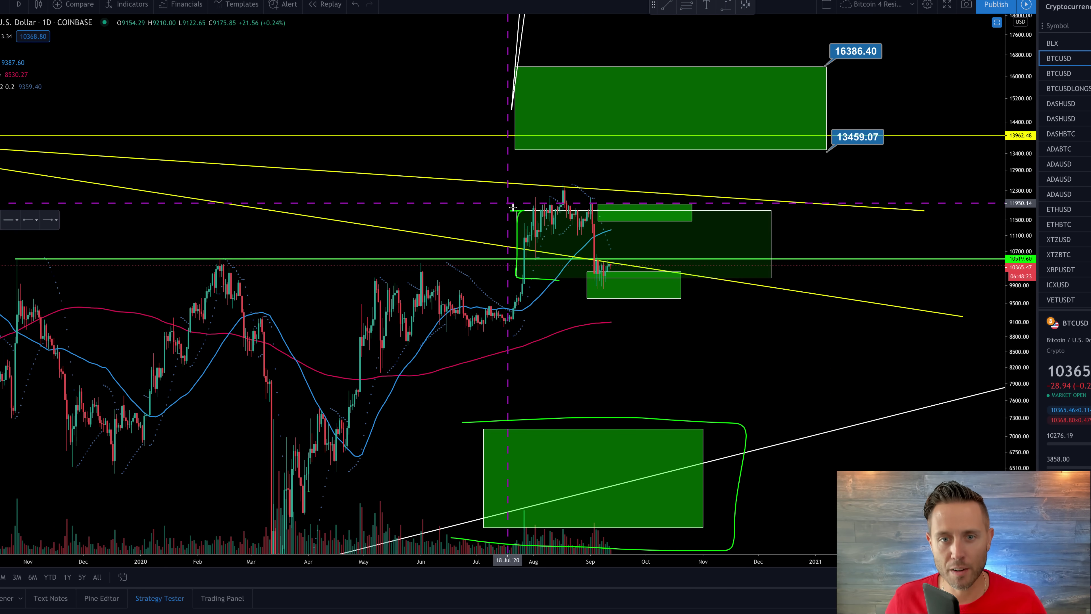
left_click_drag(513, 212, 548, 211)
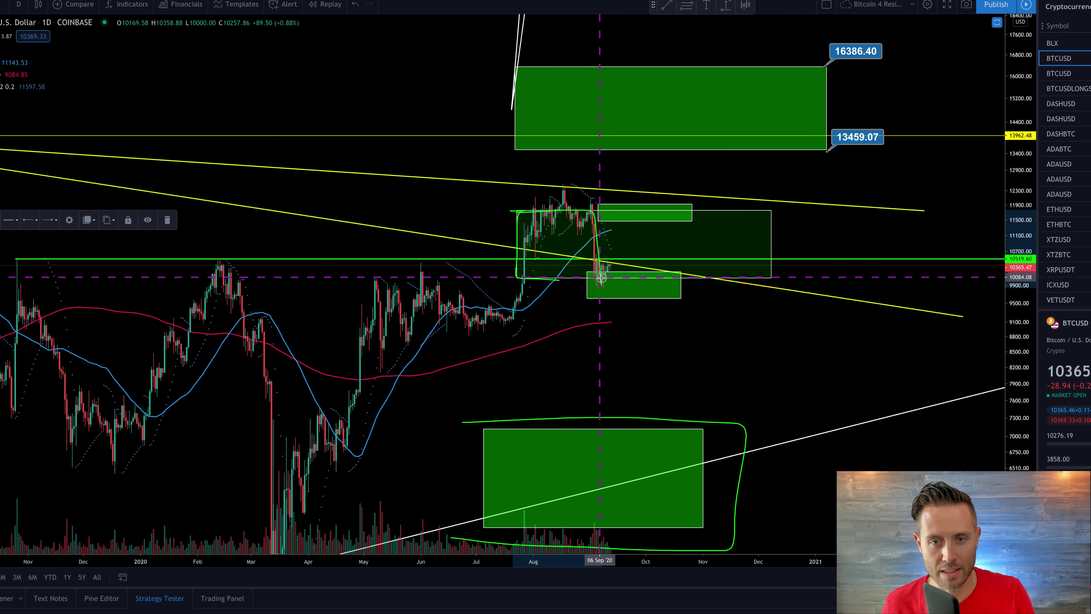
key("Delete")
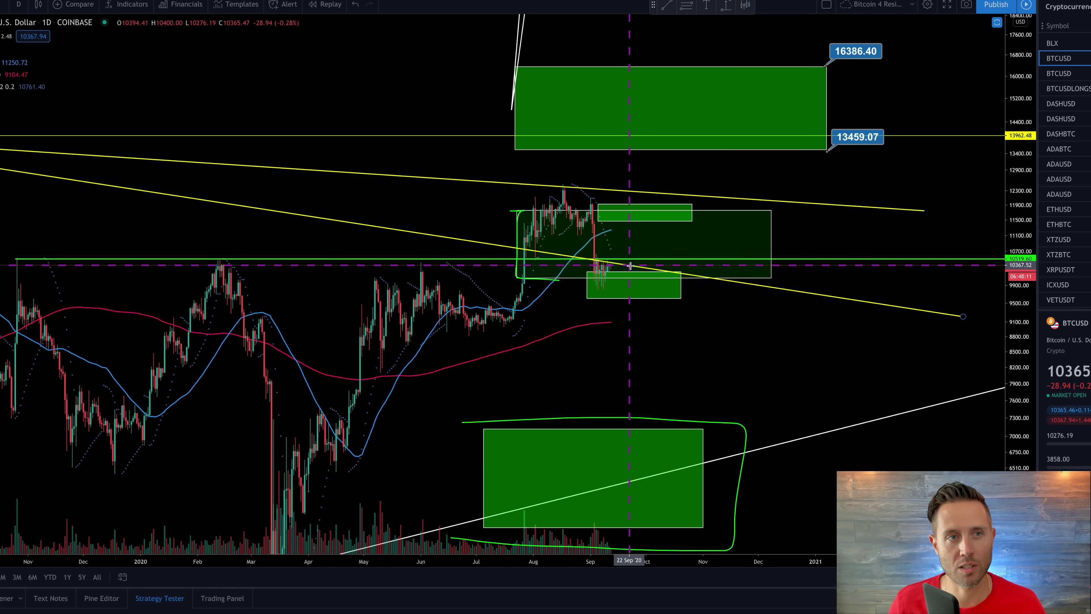
Switch to the 6-hour BTCUSD chart, circle the 11014.07 price target freehand, and delete the circle.
key("ctrl+Tab")
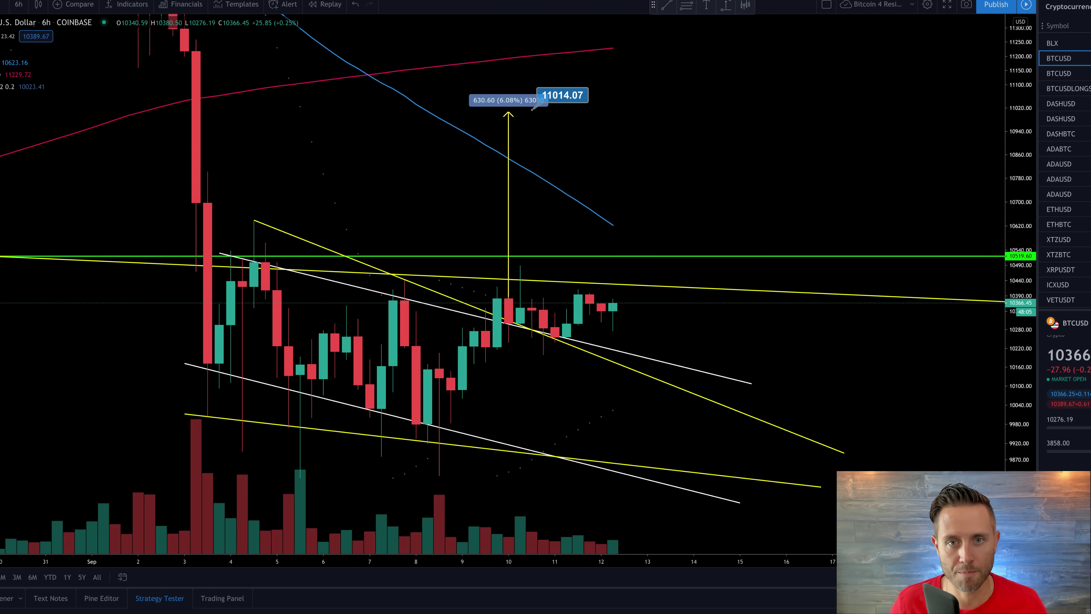
left_click_drag(553, 107, 509, 84)
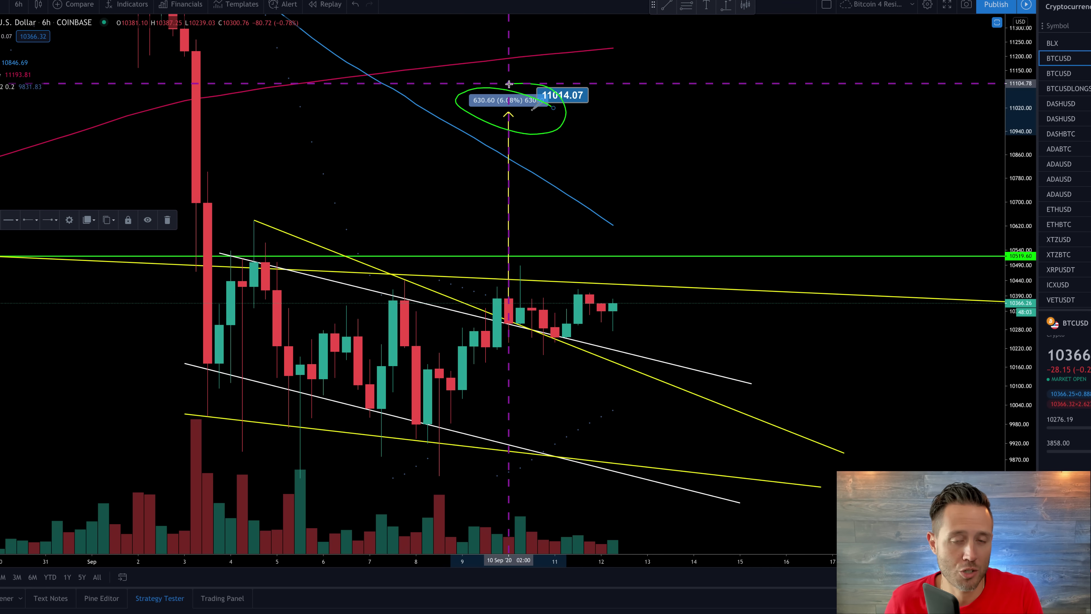
key("Delete")
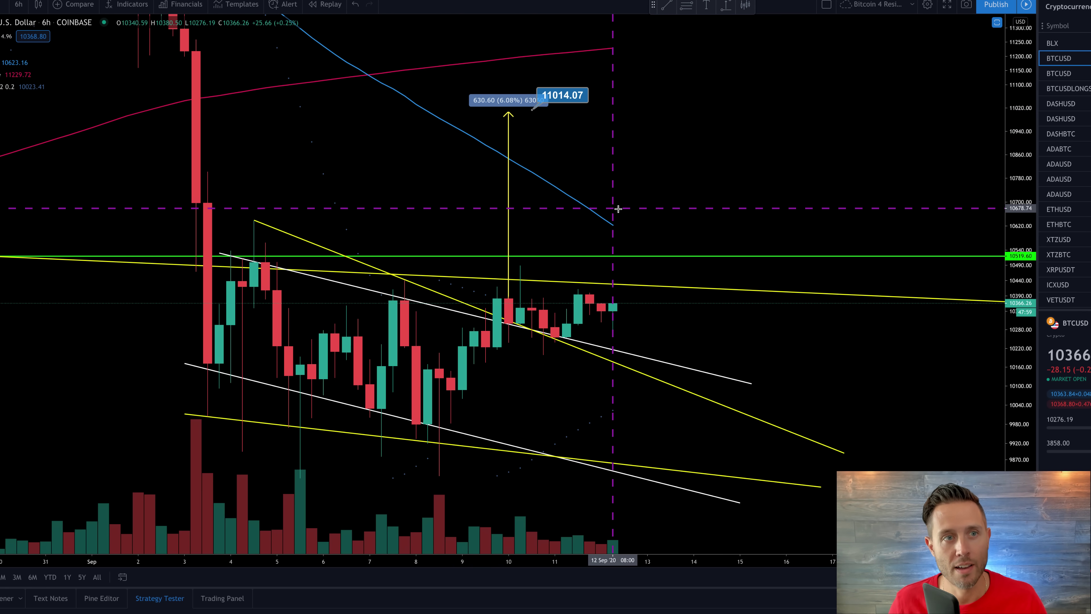
Return the chart to the daily interval and draw a short freehand horizontal line at about 11000 beside the latest candles.
key("d")
key("Return")
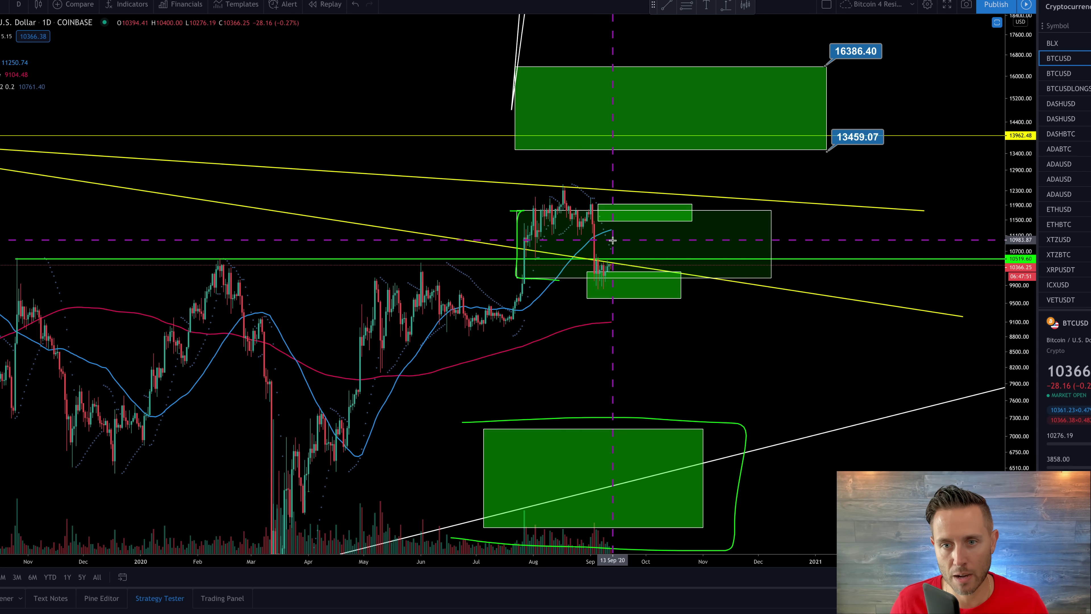
mouse_move(612, 239)
left_mouse_down()
mouse_move(654, 236)
mouse_move(614, 238)
mouse_move(640, 239)
left_mouse_up()
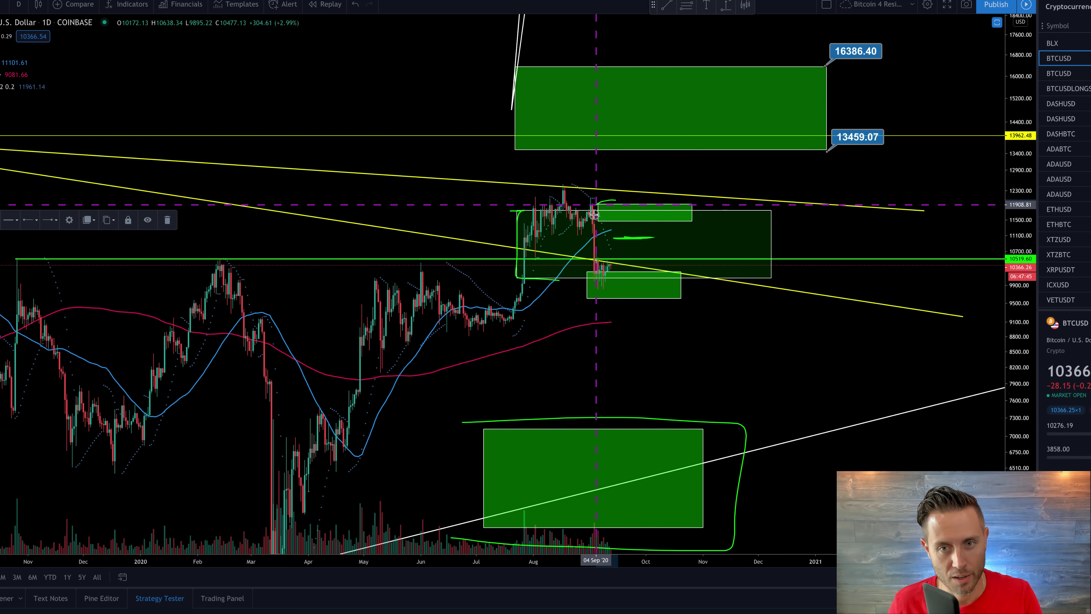
Mark the upper small green zone and the end of the blue moving average near 11266 freehand, removing both marks.
mouse_move(600, 209)
left_mouse_down()
mouse_move(620, 194)
mouse_move(601, 215)
left_mouse_up()
key("ctrl+z")
left_click(614, 237)
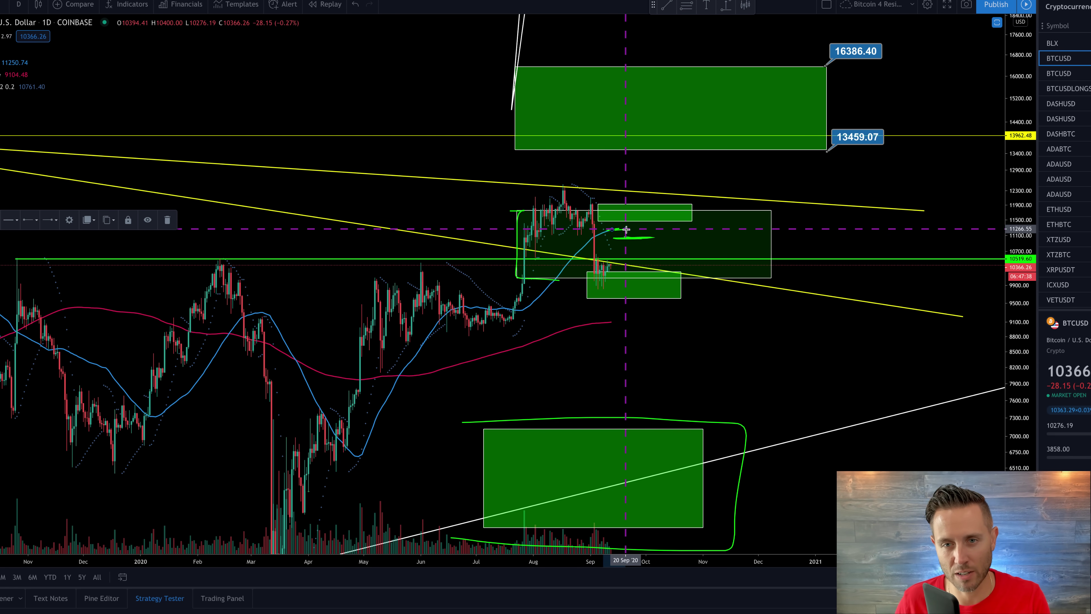
left_click(626, 230)
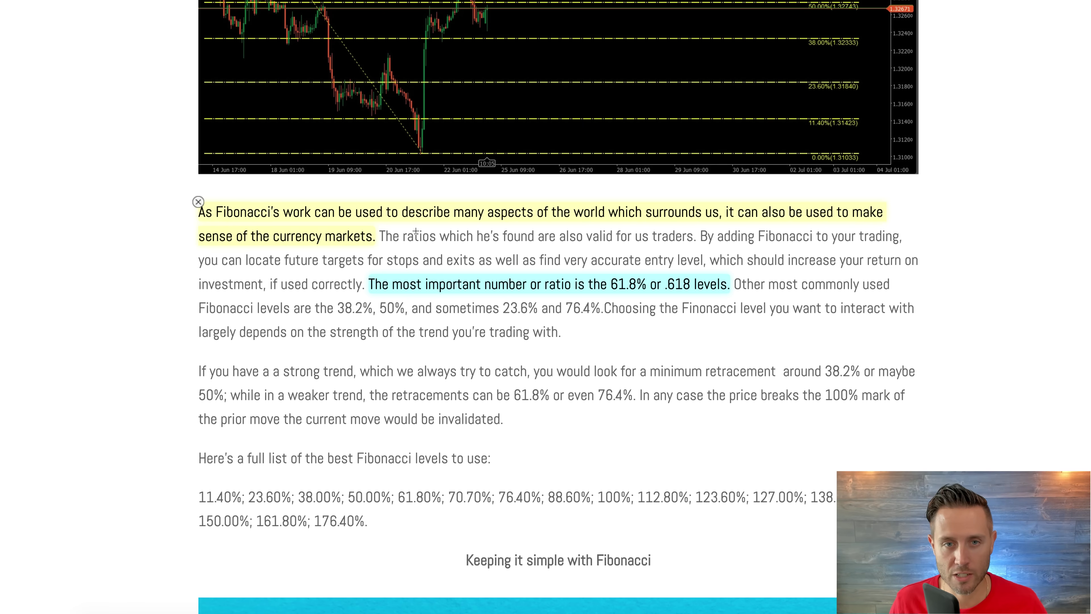
Review the web article's passage on the most important Fibonacci ratios, and return to the daily BTCUSD chart with more price history in view.
scroll(416, 233, "up", 15)
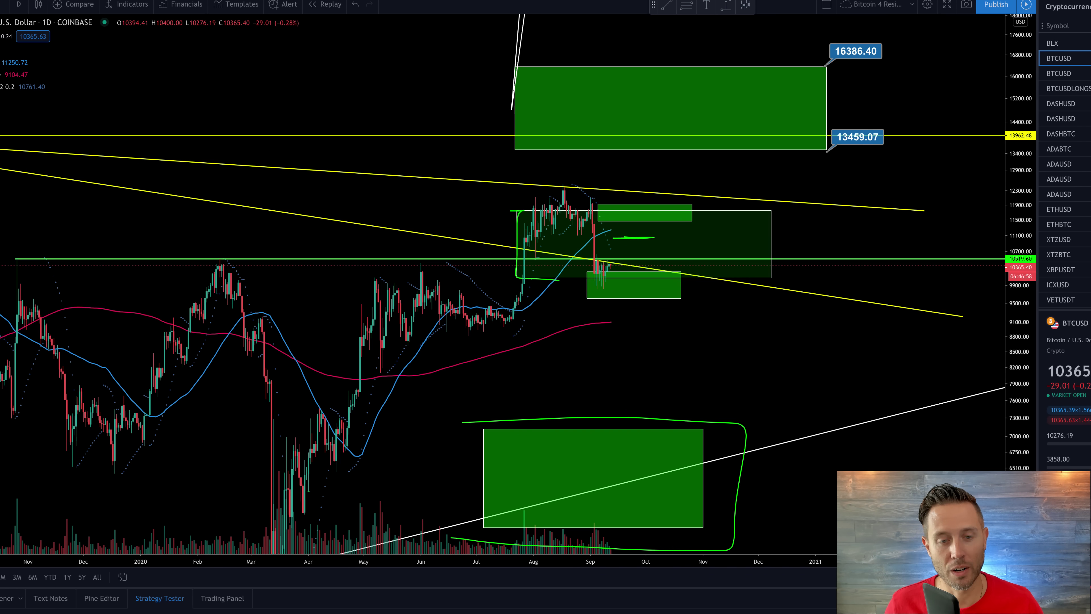
scroll(546, 268, "down", 3)
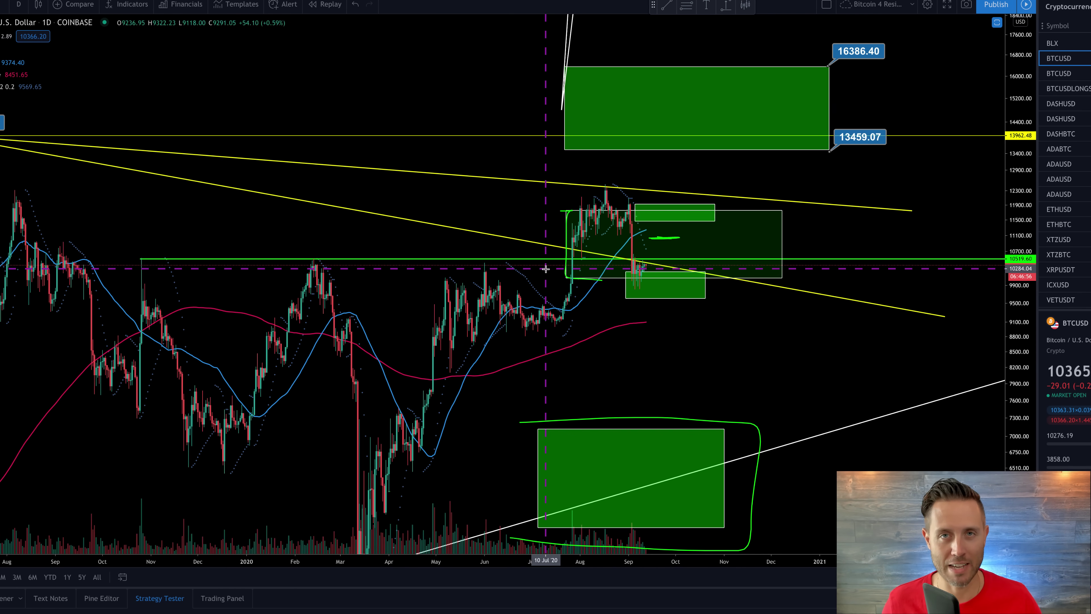